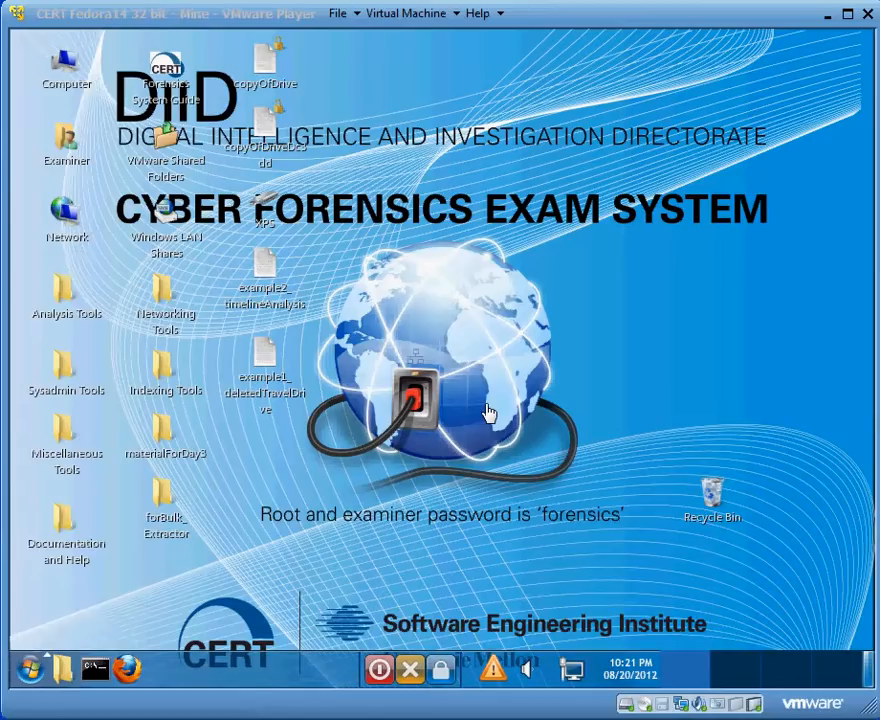
{"action": "left_click", "coordinate": [264, 364]}
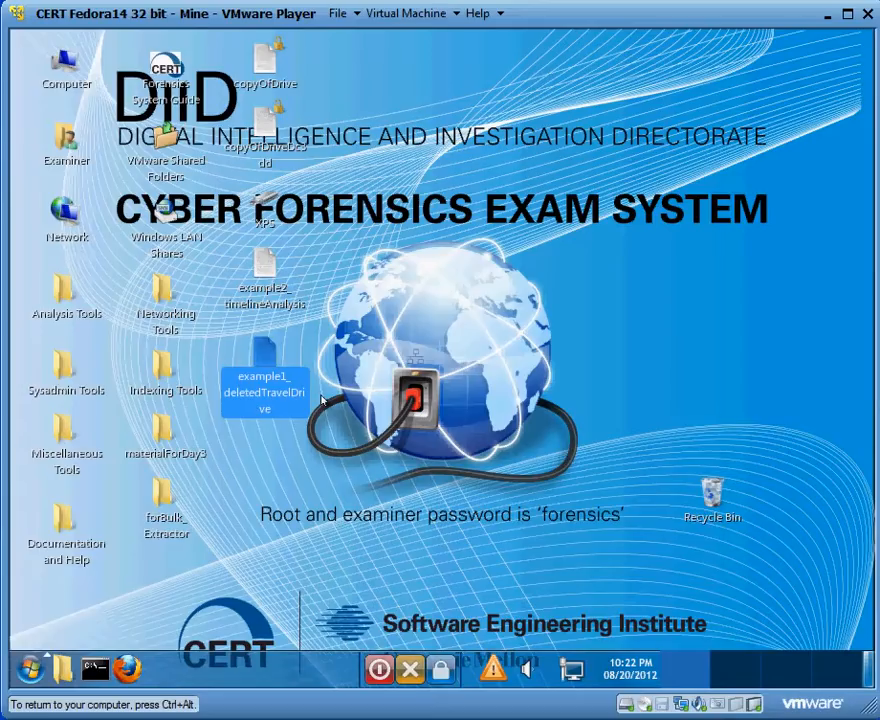
{"action": "left_click", "coordinate": [277, 289]}
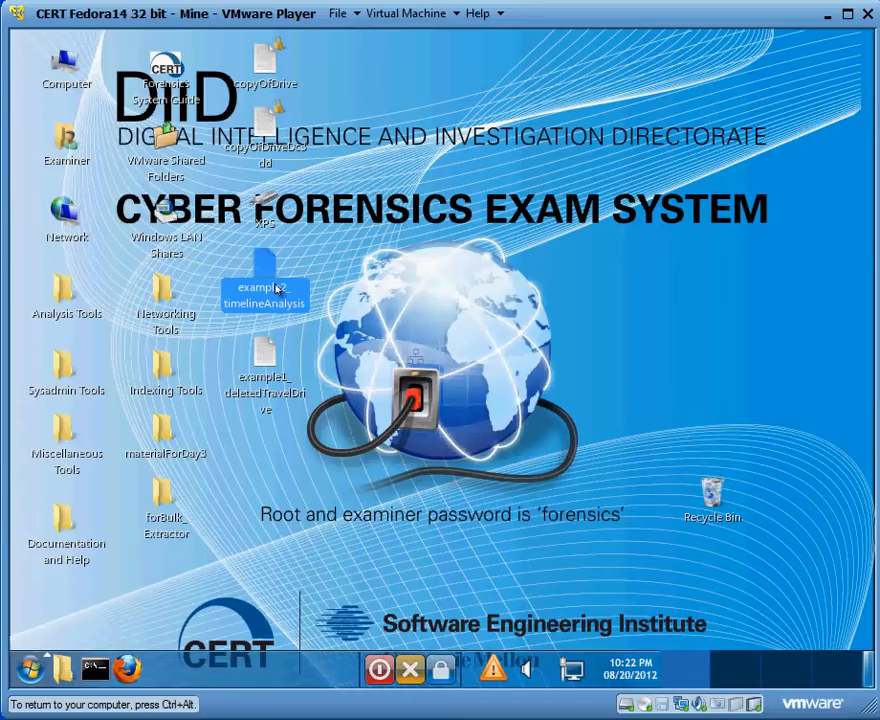
{"action": "left_click", "coordinate": [269, 353]}
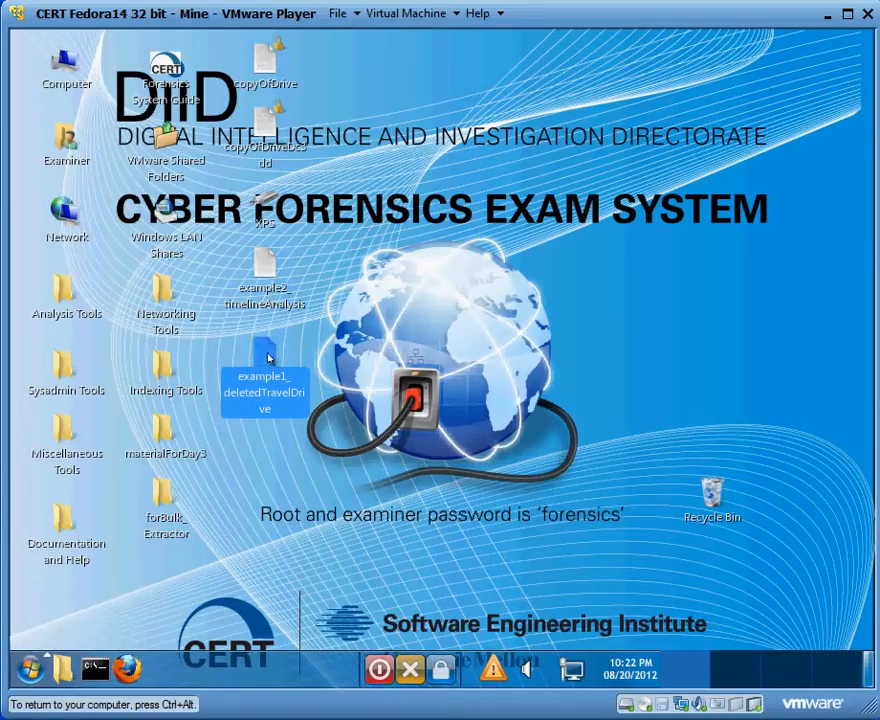
{"action": "left_click", "coordinate": [267, 302]}
{"action": "left_click", "coordinate": [267, 353]}
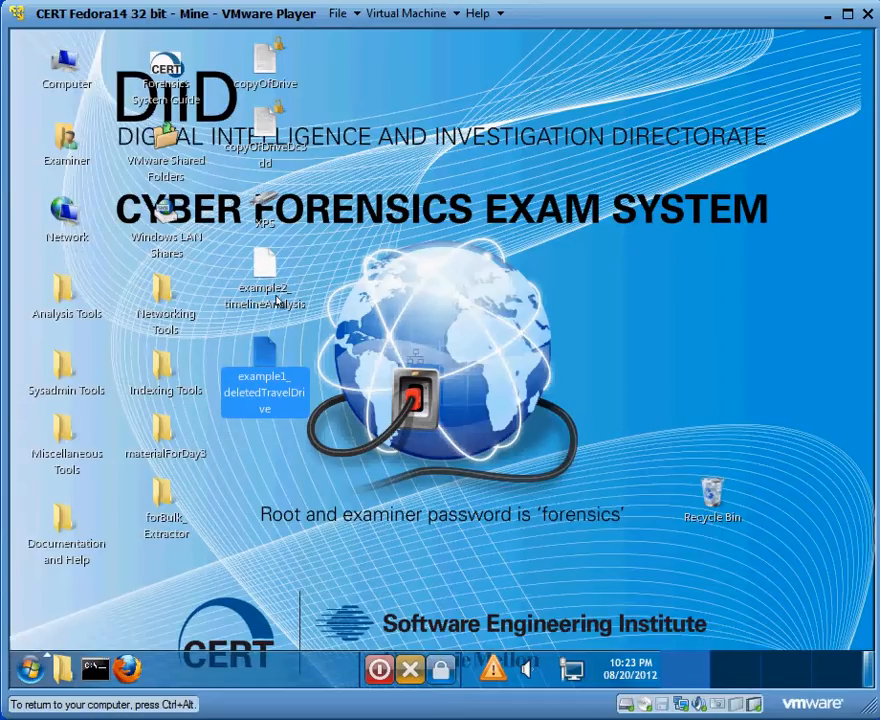
- Launch Autopsy from the Analysis Tools folder on the desktop and close the folder window
{"action": "double_click", "coordinate": [65, 300]}
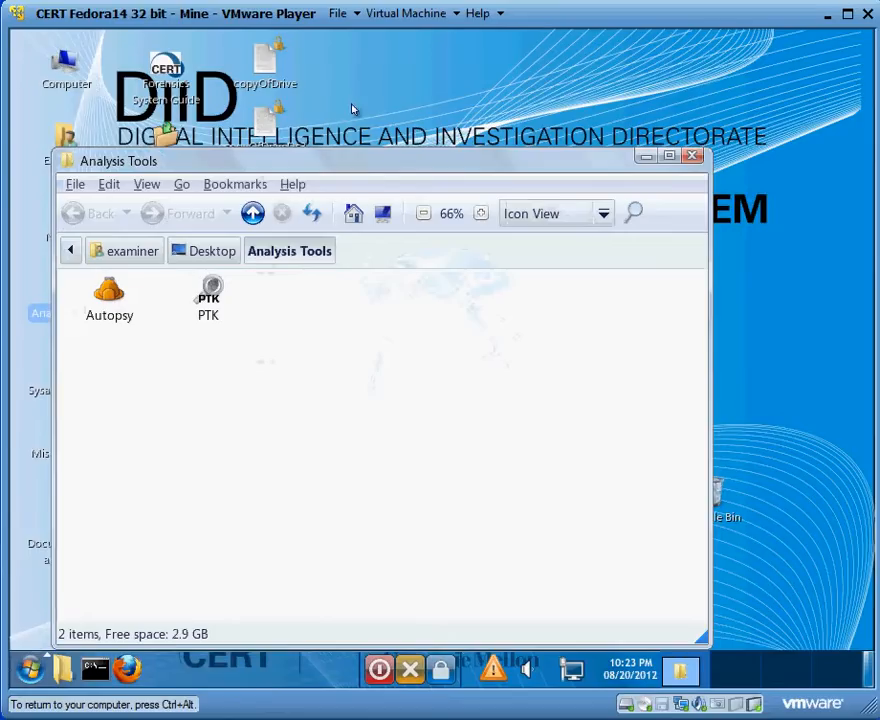
{"action": "left_click_drag", "start_coordinate": [344, 166], "coordinate": [426, 120]}
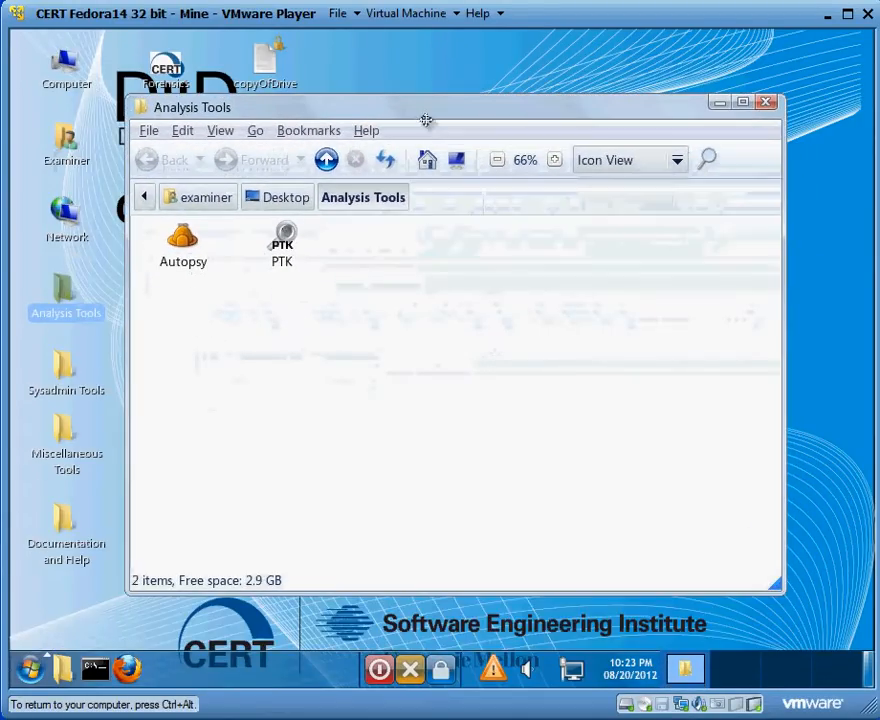
{"action": "left_click", "coordinate": [185, 240]}
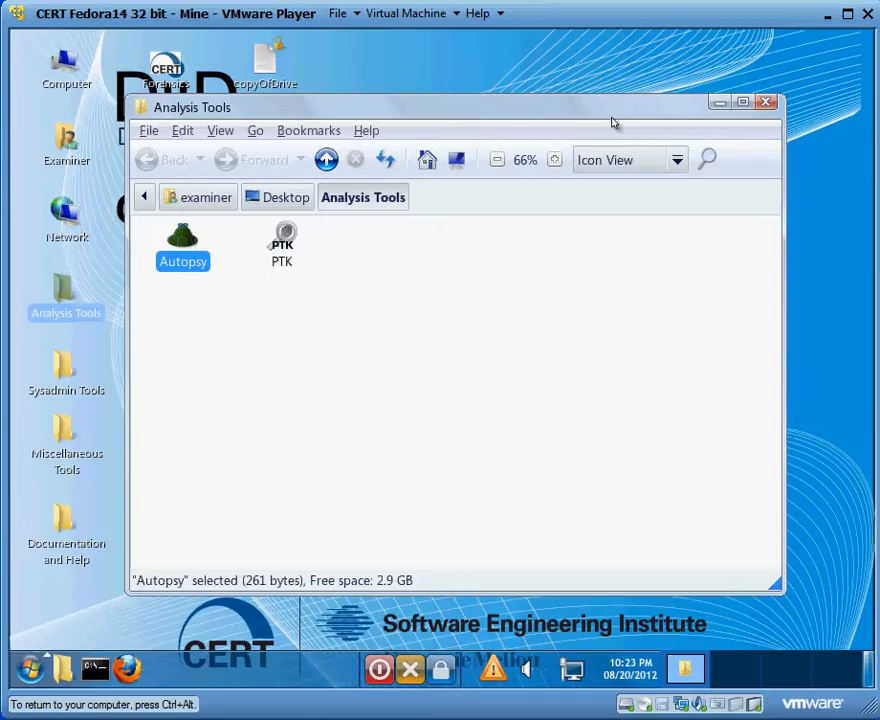
{"action": "left_click", "coordinate": [766, 103]}
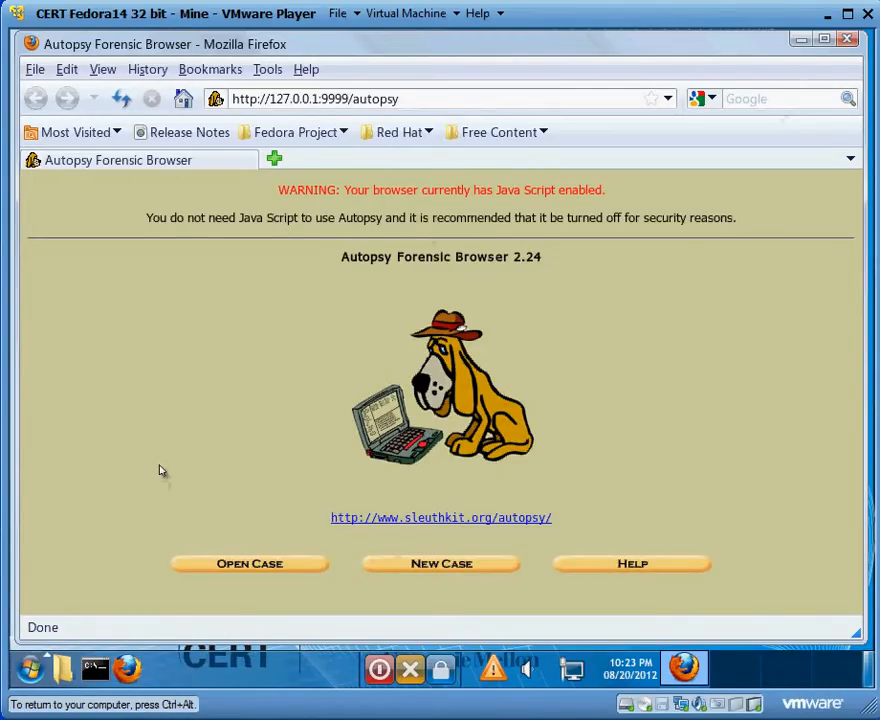
{"action": "left_click", "coordinate": [321, 106]}
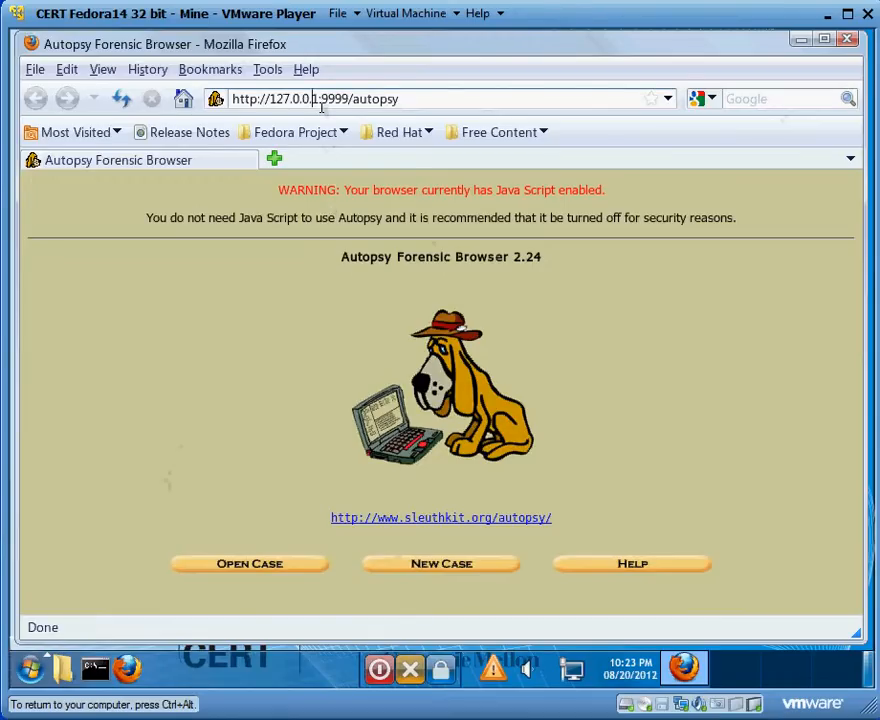
{"action": "triple_click", "coordinate": [321, 106]}
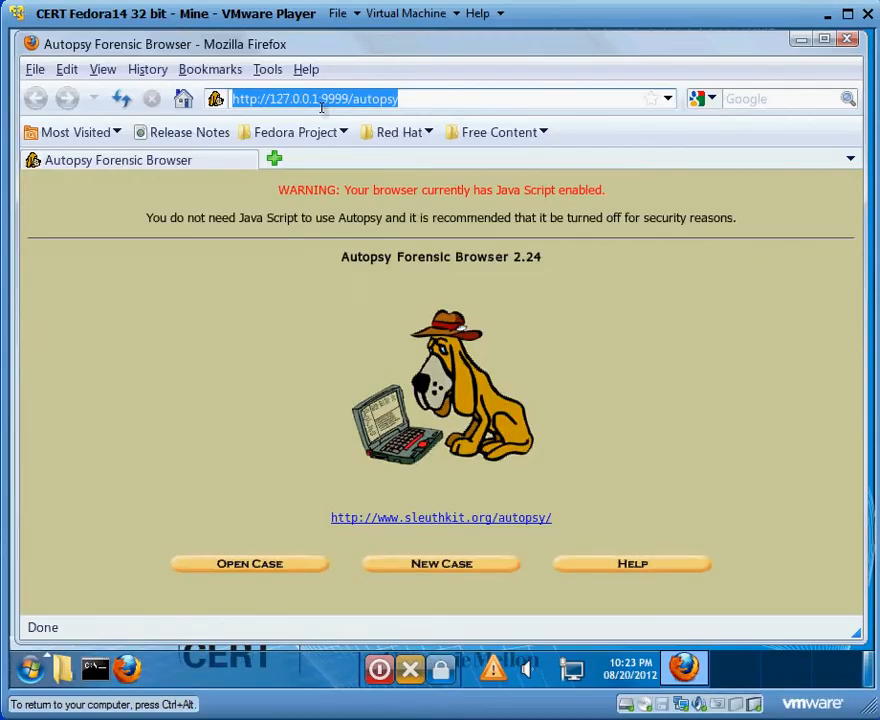
{"action": "left_click", "coordinate": [433, 105]}
{"action": "double_click", "coordinate": [433, 105]}
{"action": "left_click", "coordinate": [433, 105]}
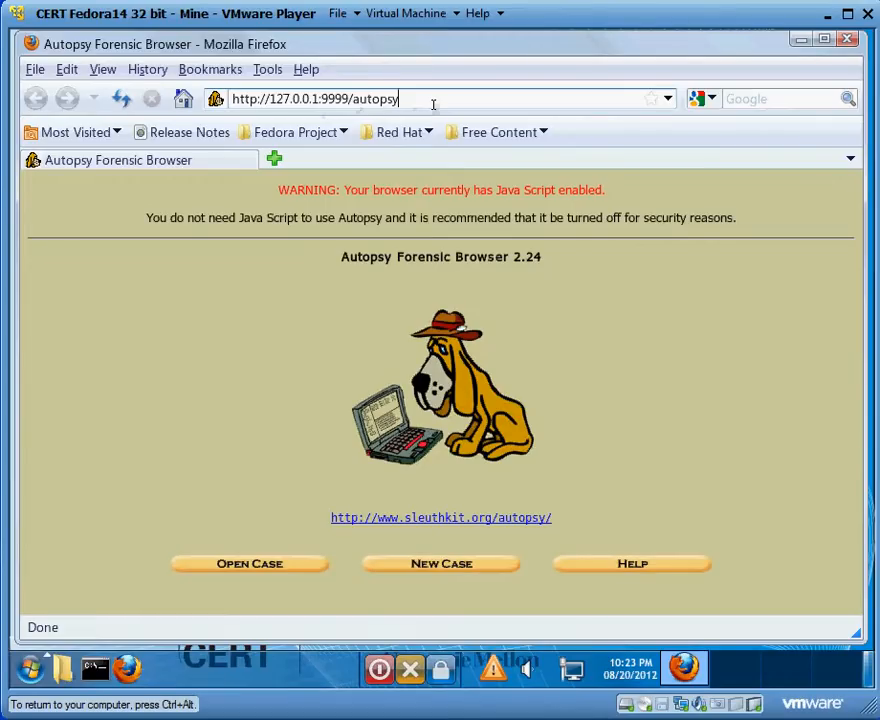
- Create a new case named demo, leaving the description and investigator names blank
{"action": "left_click", "coordinate": [450, 566]}
{"action": "left_click", "coordinate": [279, 304]}
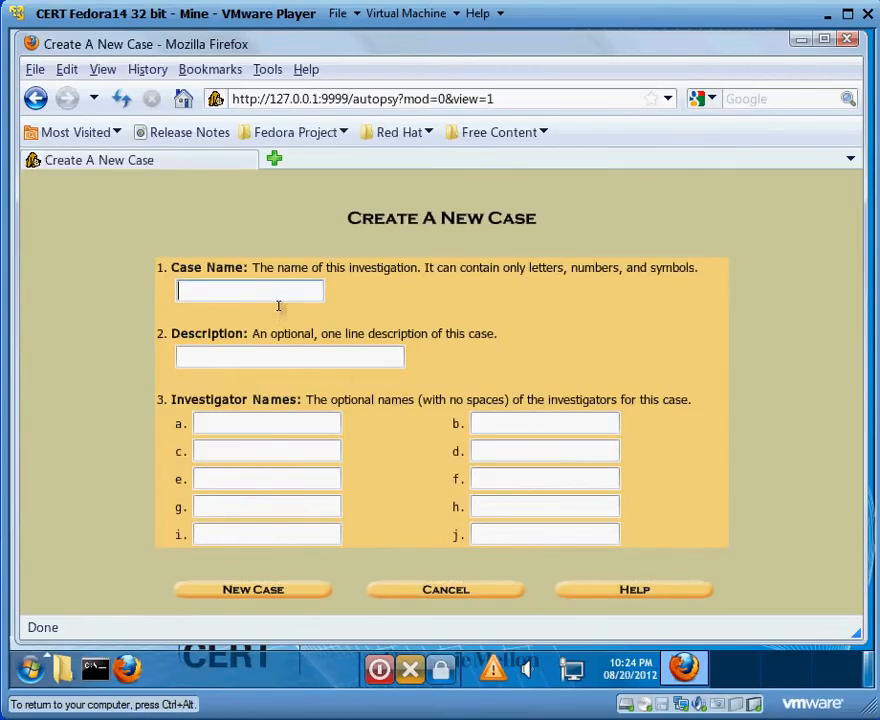
{"action": "type", "text": "demo"}
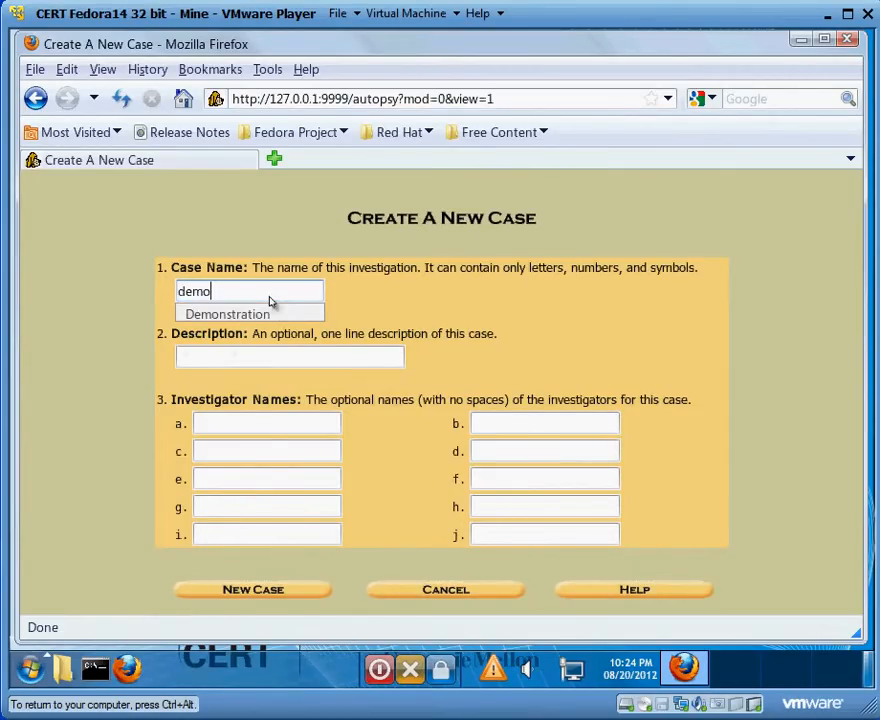
{"action": "left_click", "coordinate": [355, 295]}
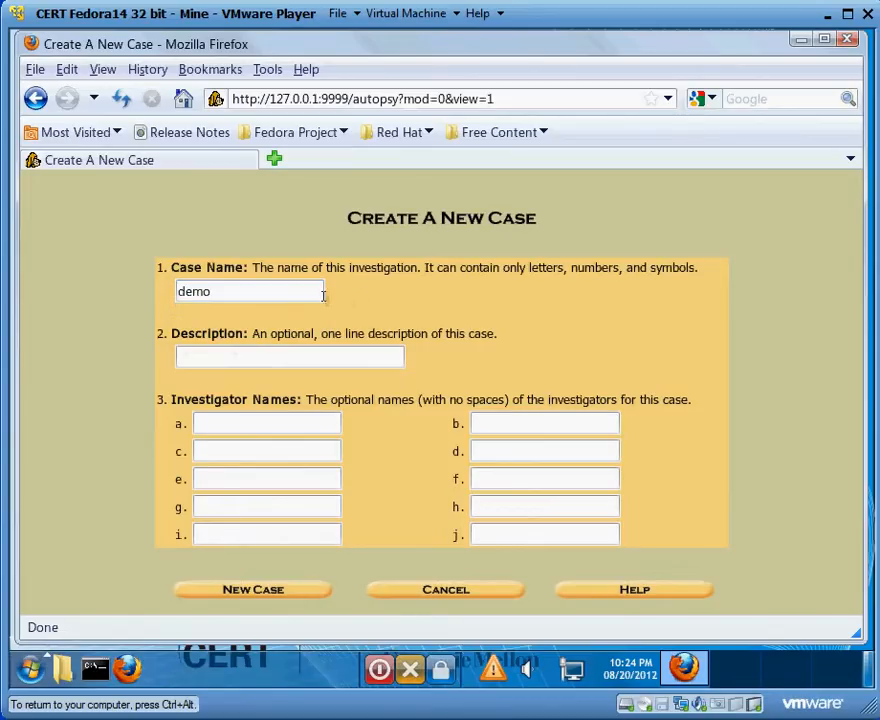
{"action": "left_click", "coordinate": [288, 595]}
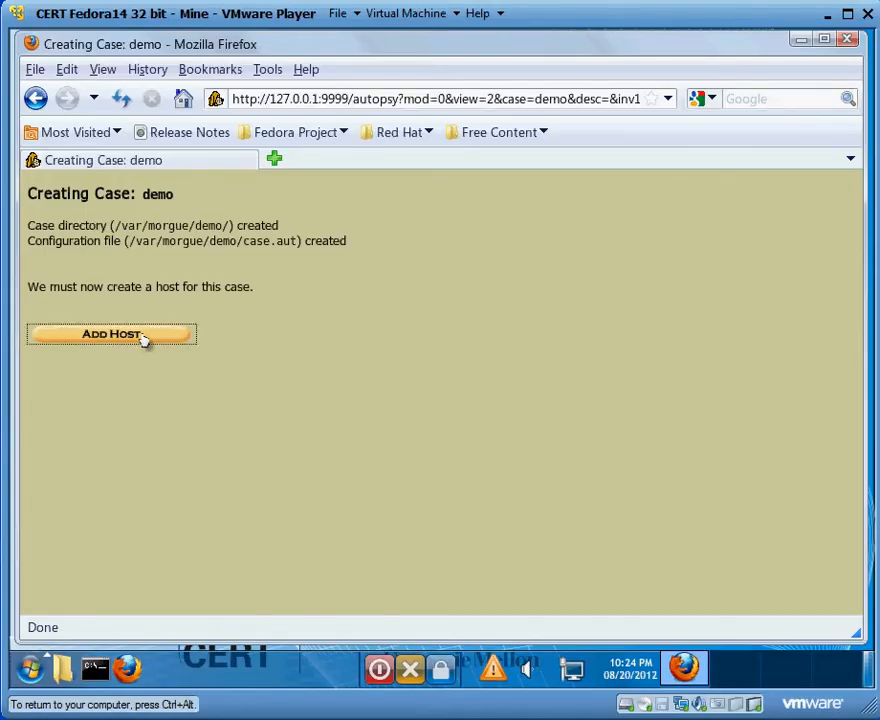
- Add a host named usbDrive to the demo case, keeping the other host settings at their defaults
{"action": "left_click", "coordinate": [143, 339]}
{"action": "double_click", "coordinate": [238, 331]}
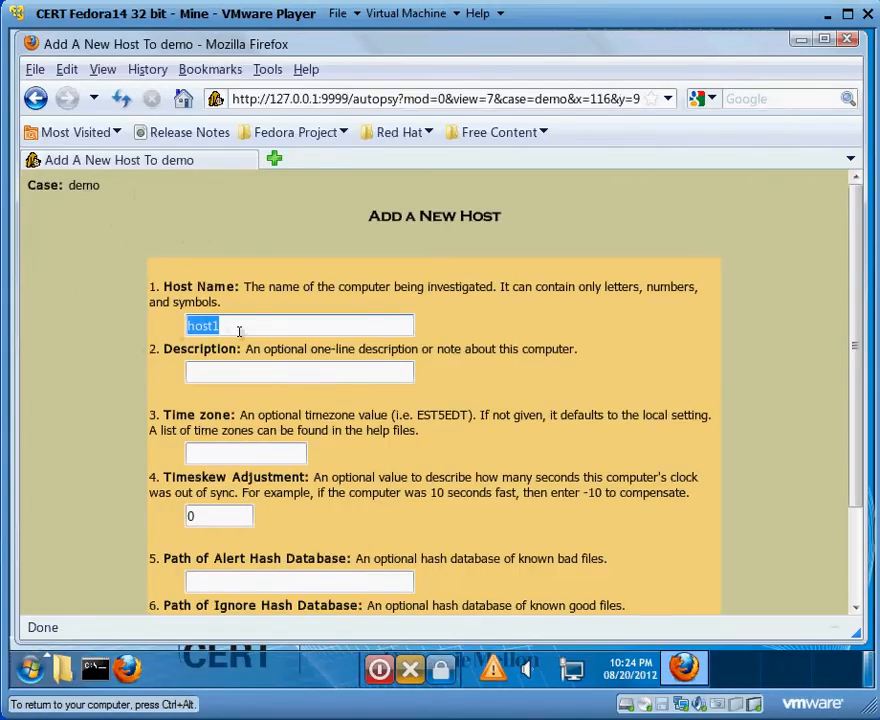
{"action": "type", "text": "usbDrive"}
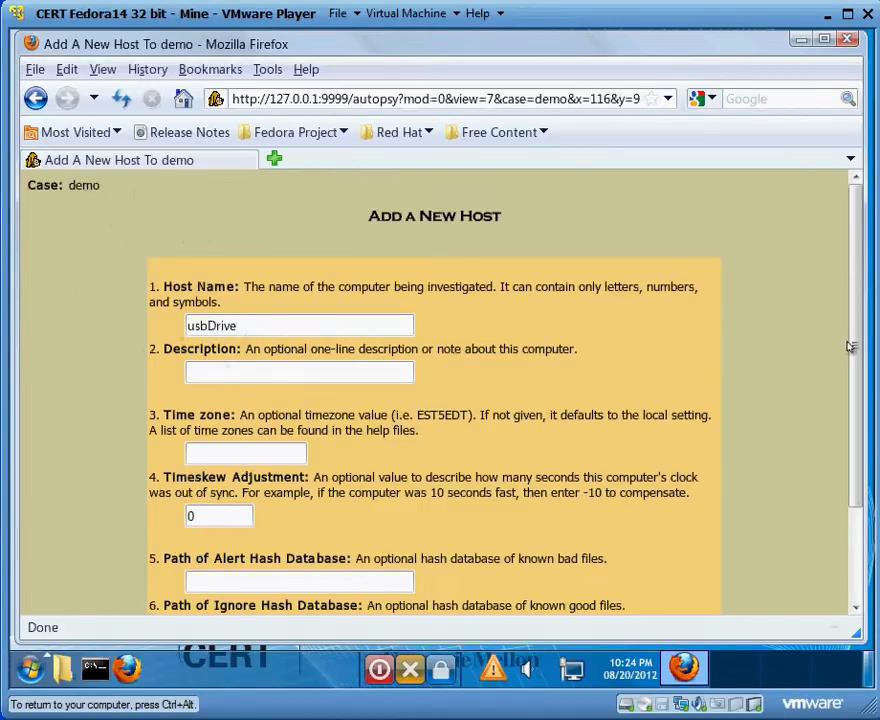
{"action": "scroll", "coordinate": [852, 355], "scroll_direction": "down", "scroll_amount": 3}
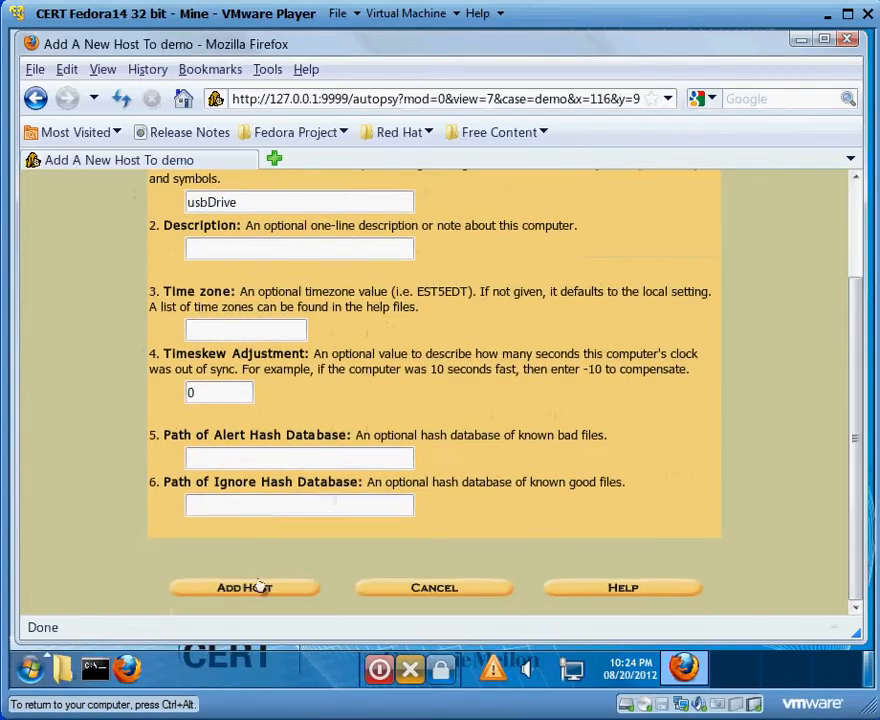
{"action": "left_click", "coordinate": [284, 591]}
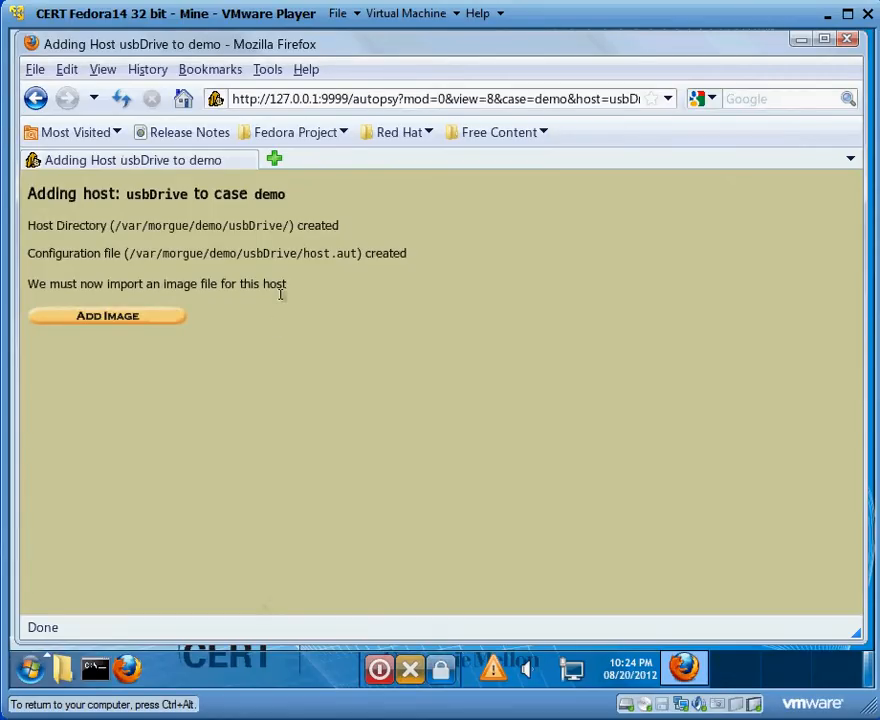
- Start adding an image file to the usbDrive host, with the browser window moved aside to reveal the desktop files
{"action": "left_click", "coordinate": [98, 318]}
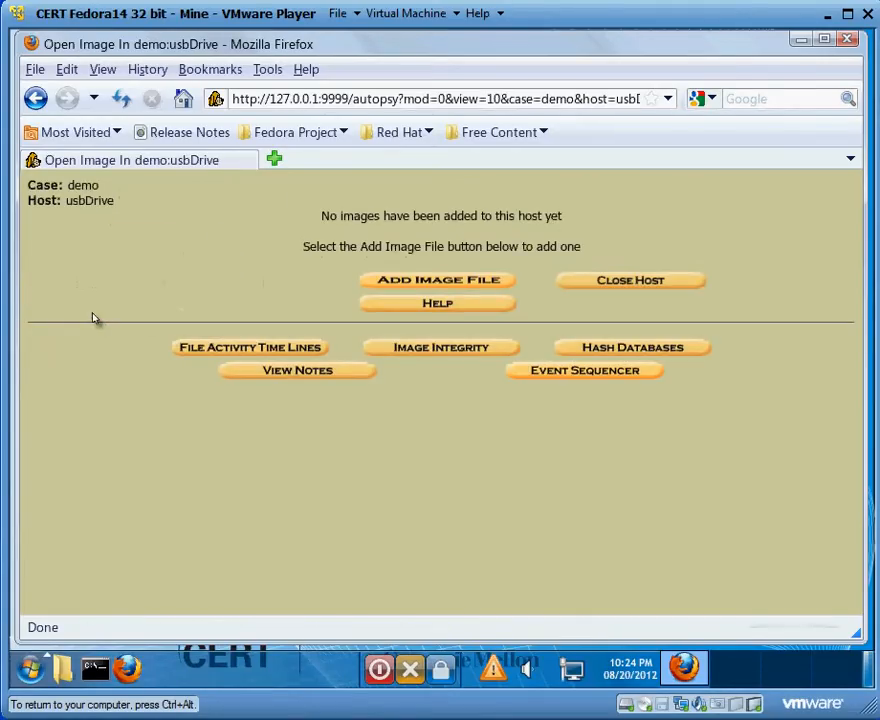
{"action": "left_click_drag", "start_coordinate": [304, 53], "coordinate": [621, 80]}
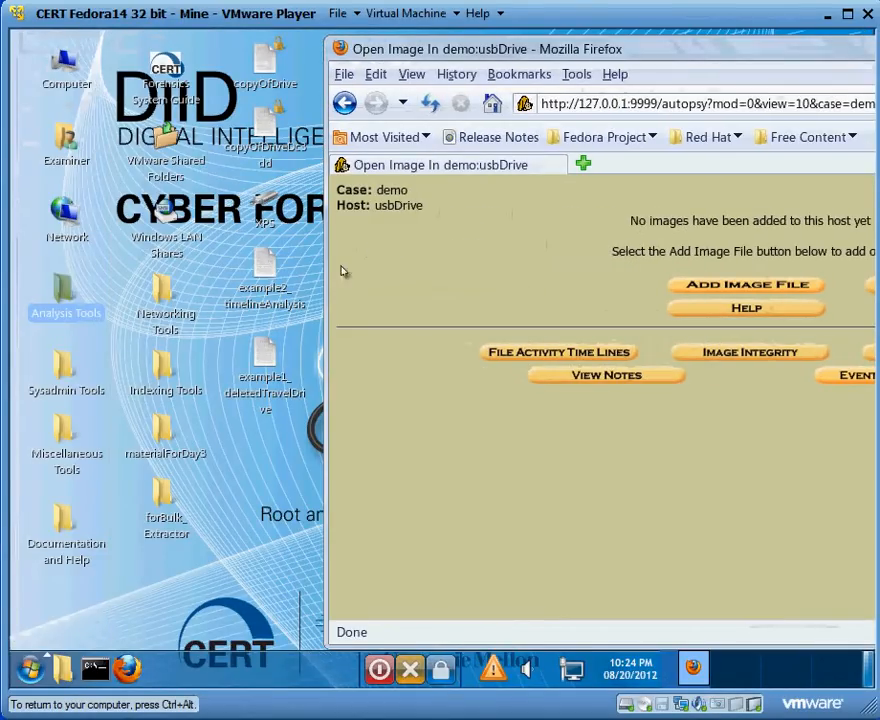
{"action": "left_click", "coordinate": [255, 378]}
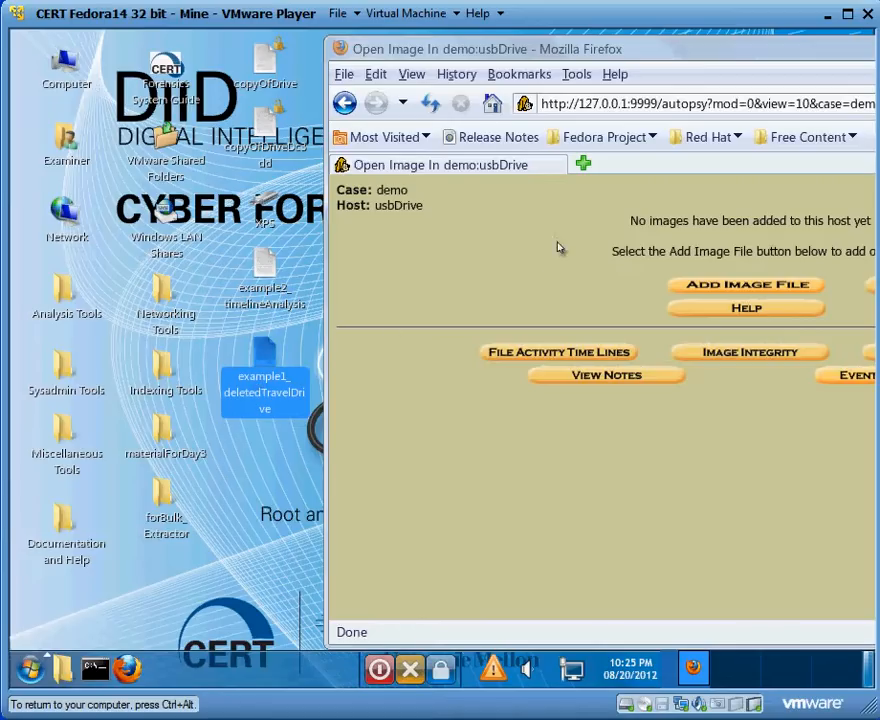
{"action": "left_click", "coordinate": [714, 286]}
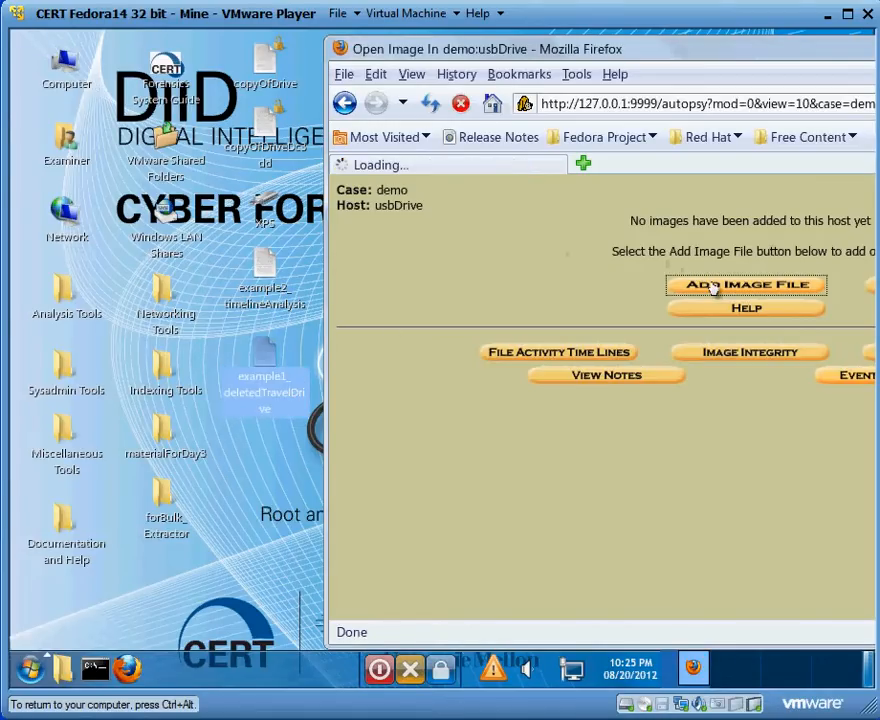
- Set the image location to /home/examiner/Desktop/example1_deletedTravelDrive and submit it as a Disk image with the Symlink import method
{"action": "left_click", "coordinate": [596, 353]}
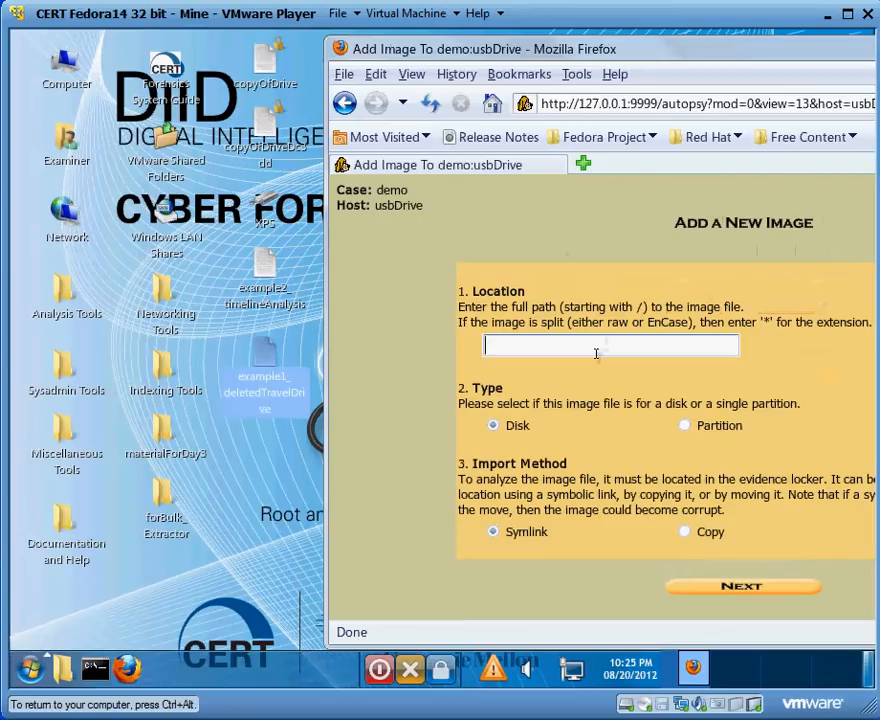
{"action": "type", "text": "/home"}
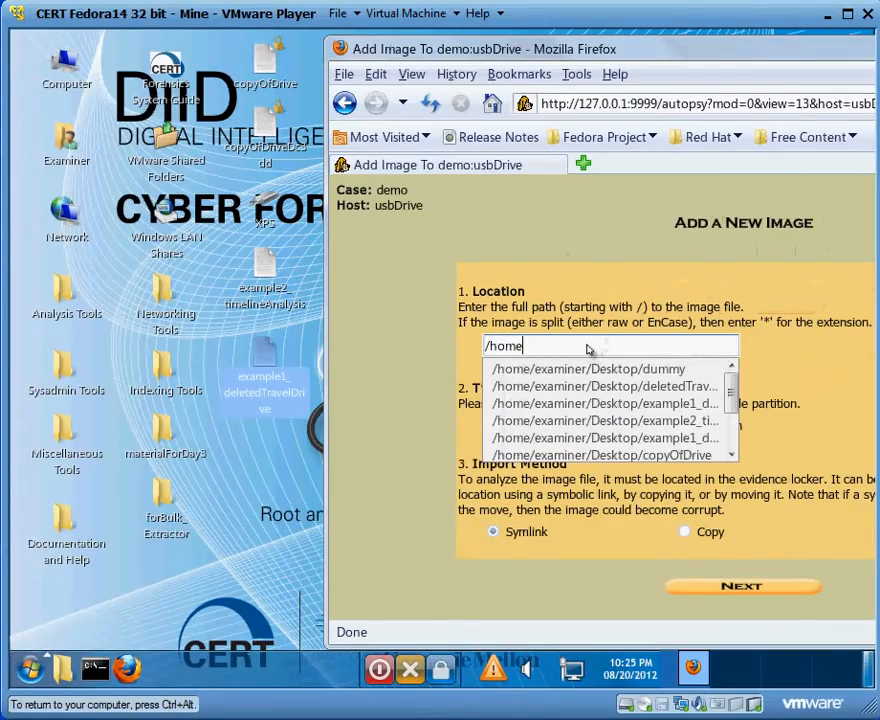
{"action": "type", "text": "/examiner/Desktop/"}
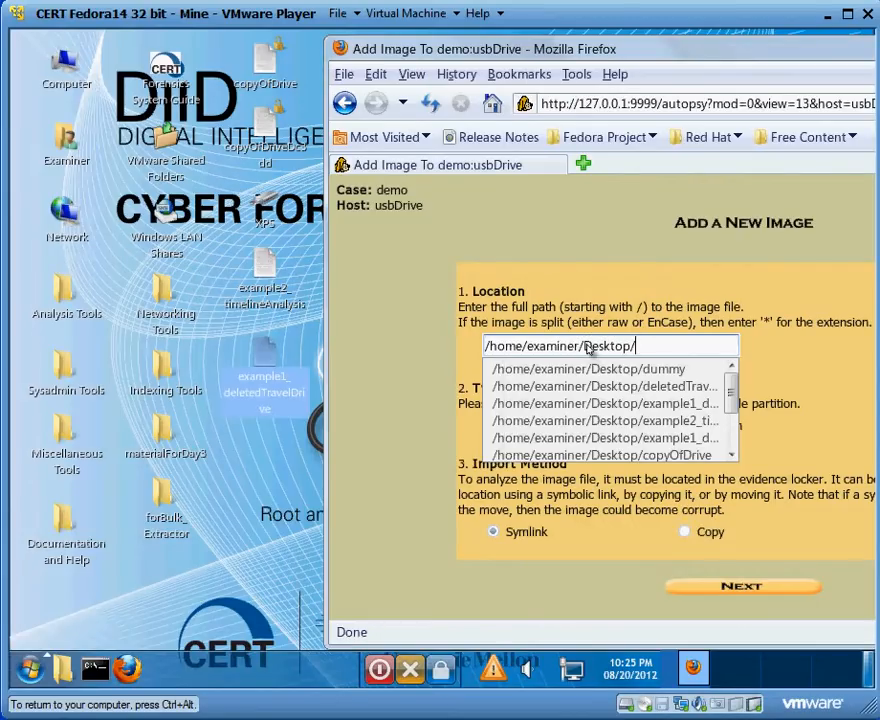
{"action": "type", "text": "exampl"}
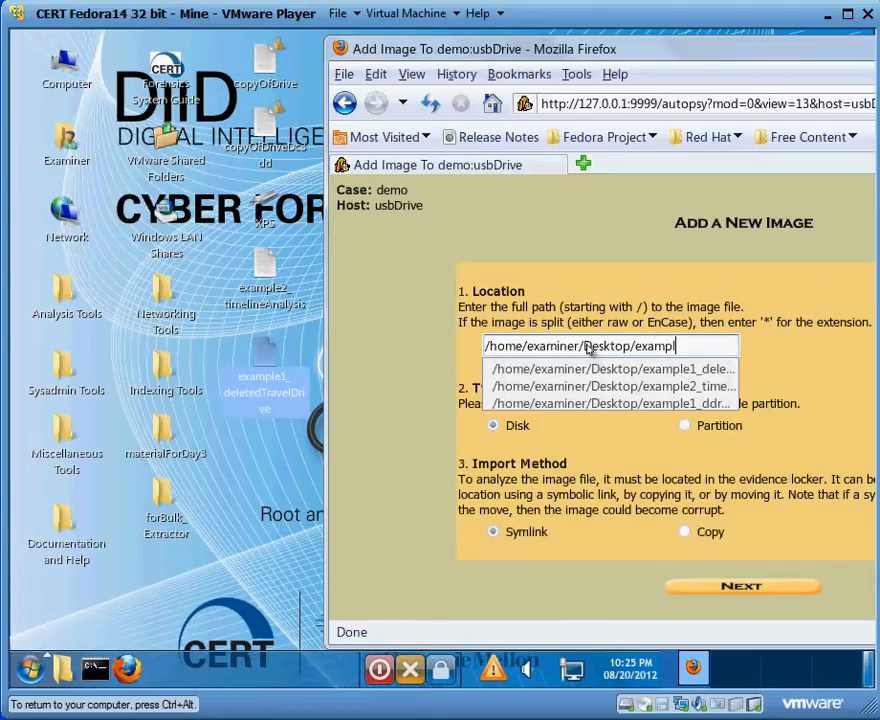
{"action": "type", "text": "e1_deletedTravel"}
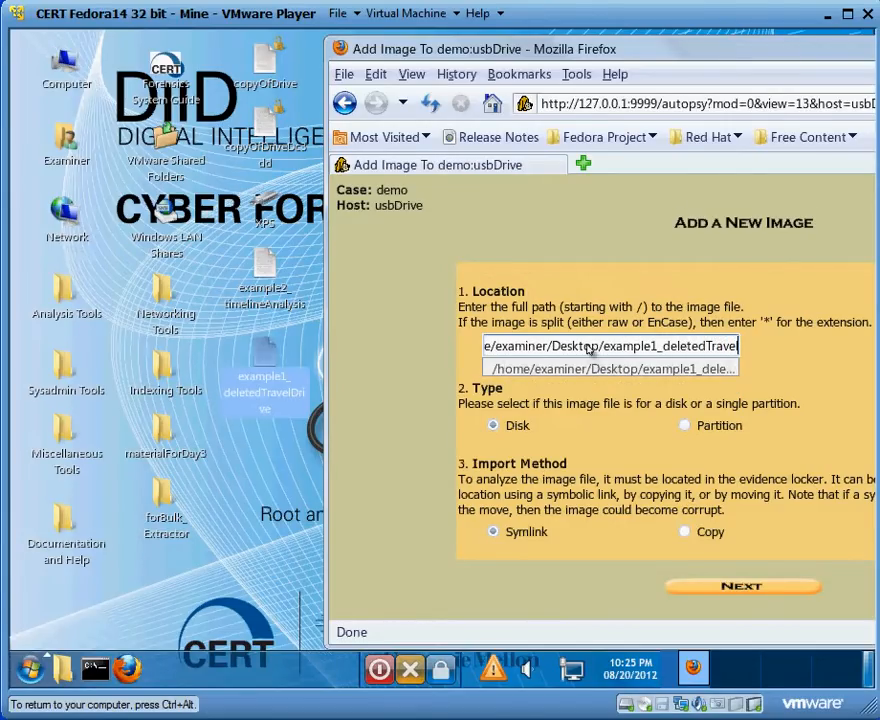
{"action": "type", "text": "Drive"}
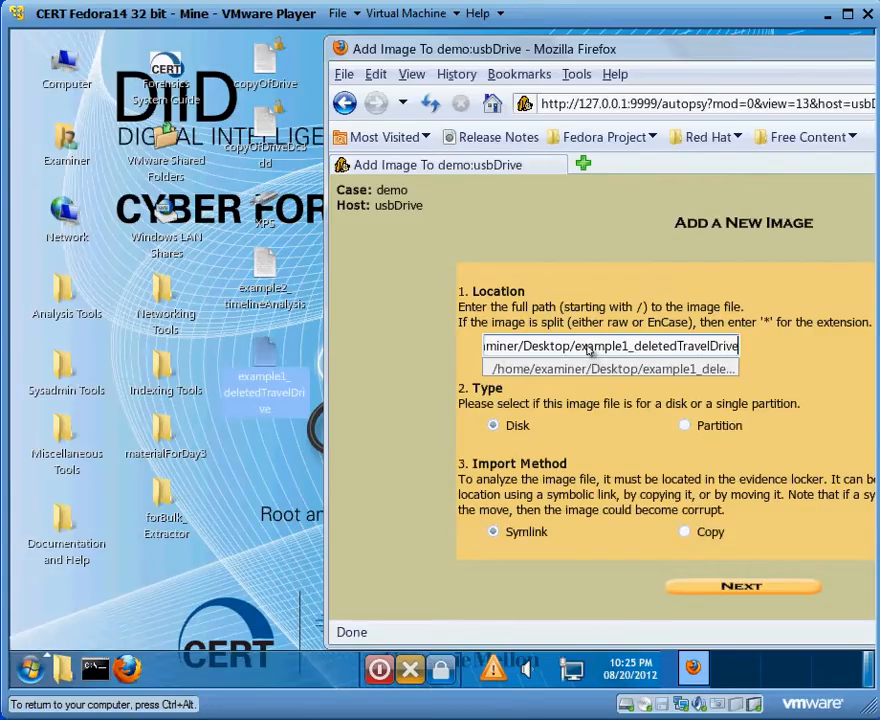
{"action": "left_click", "coordinate": [600, 369]}
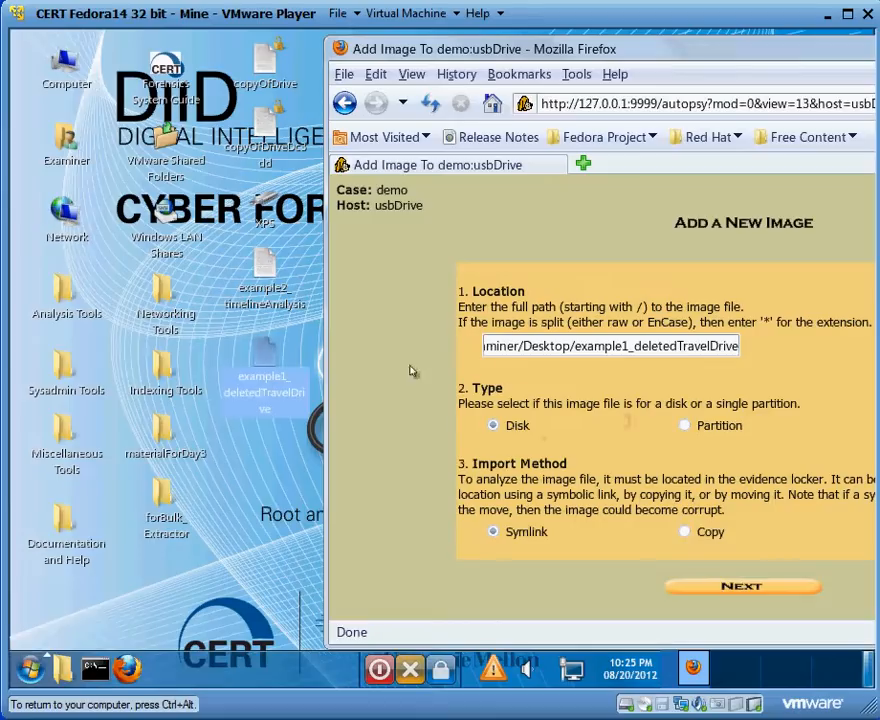
{"action": "left_click", "coordinate": [551, 346]}
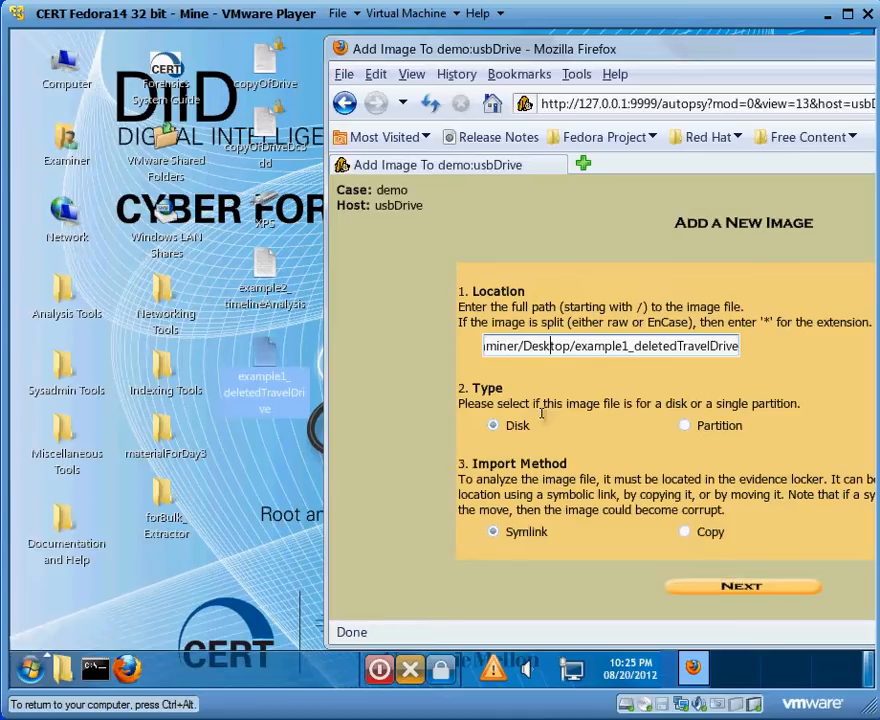
{"action": "left_click", "coordinate": [711, 590]}
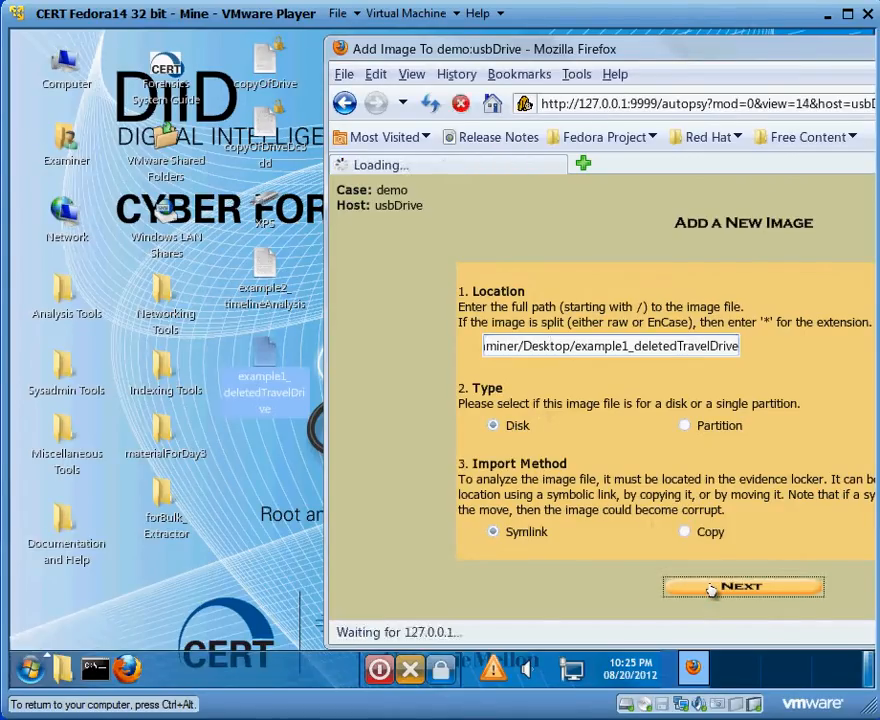
- Review the mmls partition table output and add the image with its hash ignored, mount point C: and file system type fat16
{"action": "left_click_drag", "start_coordinate": [697, 55], "coordinate": [392, 74]}
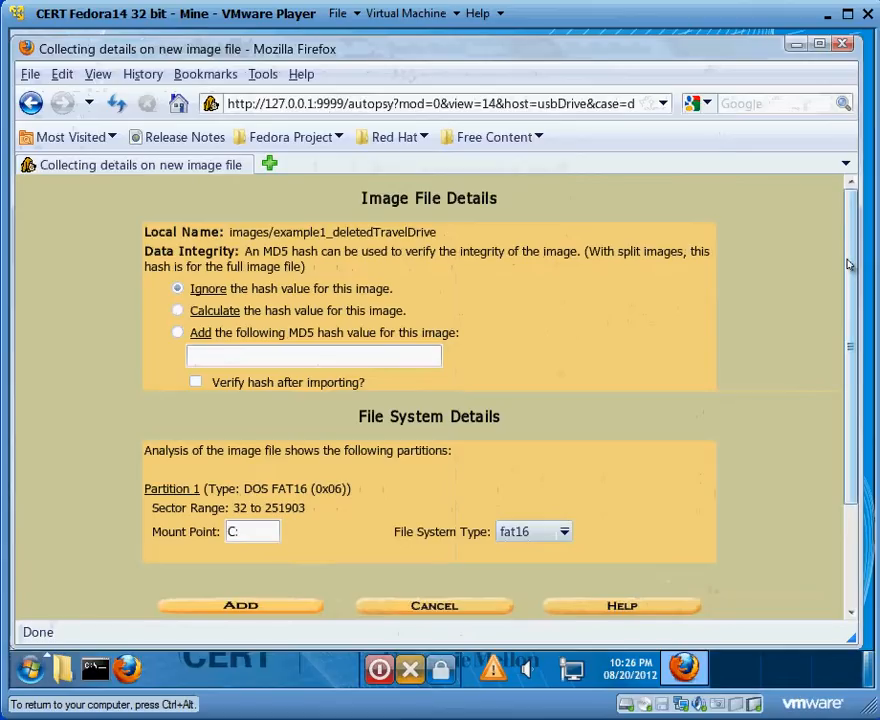
{"action": "left_click_drag", "start_coordinate": [850, 261], "coordinate": [875, 363]}
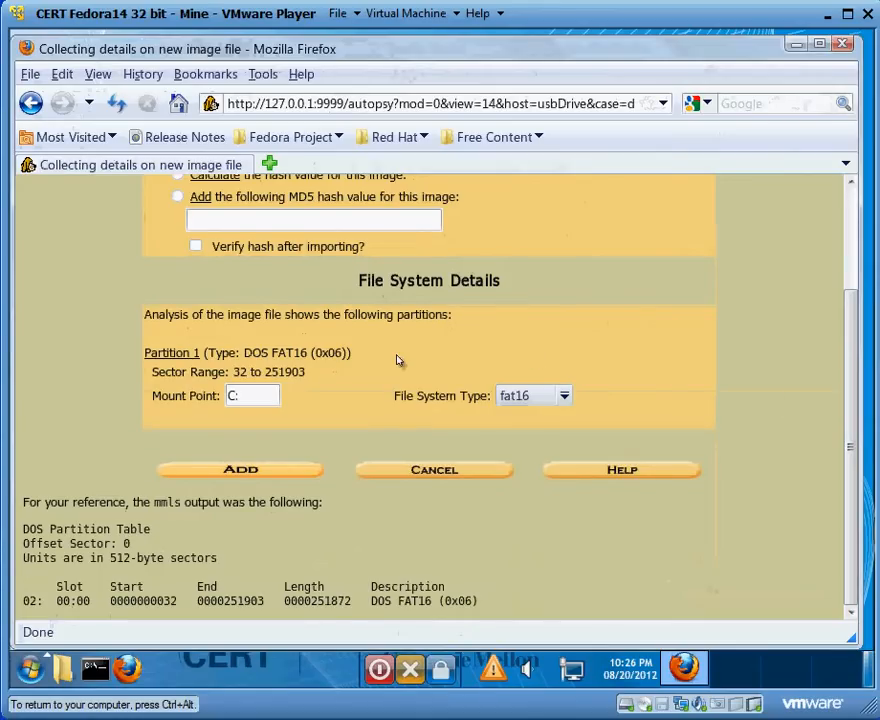
{"action": "double_click", "coordinate": [167, 505]}
{"action": "left_click", "coordinate": [192, 515]}
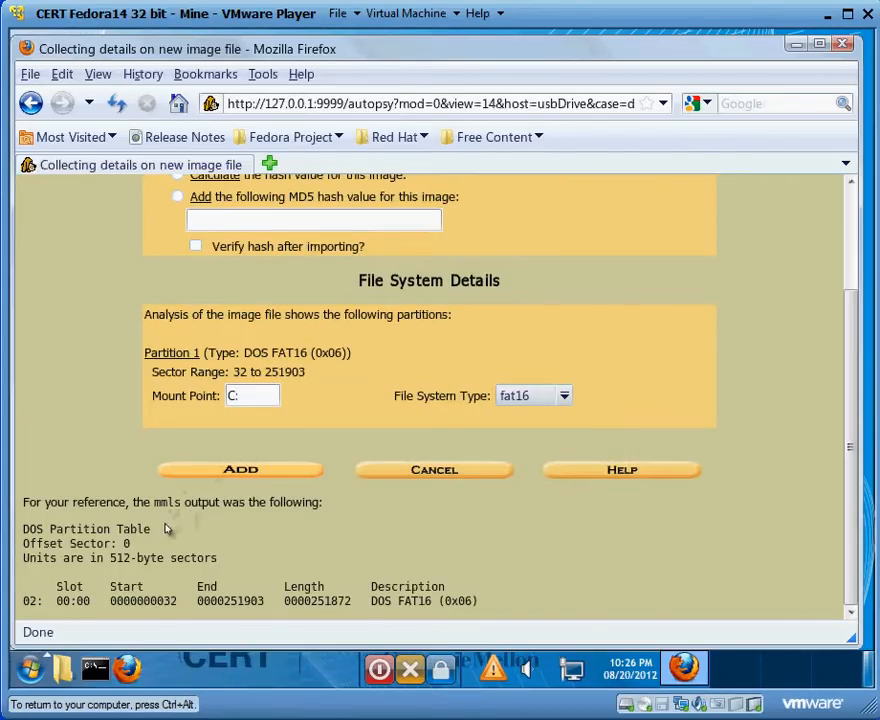
{"action": "mouse_move", "coordinate": [23, 544]}
{"action": "left_mouse_down"}
{"action": "mouse_move", "coordinate": [82, 545]}
{"action": "mouse_move", "coordinate": [52, 529]}
{"action": "mouse_move", "coordinate": [23, 529]}
{"action": "left_mouse_up"}
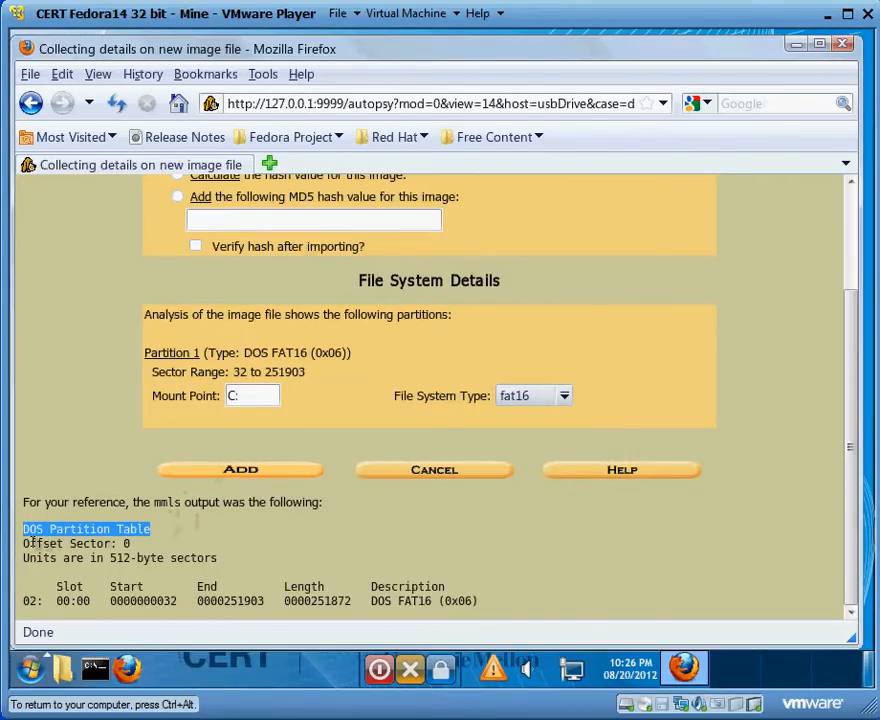
{"action": "left_click", "coordinate": [33, 541]}
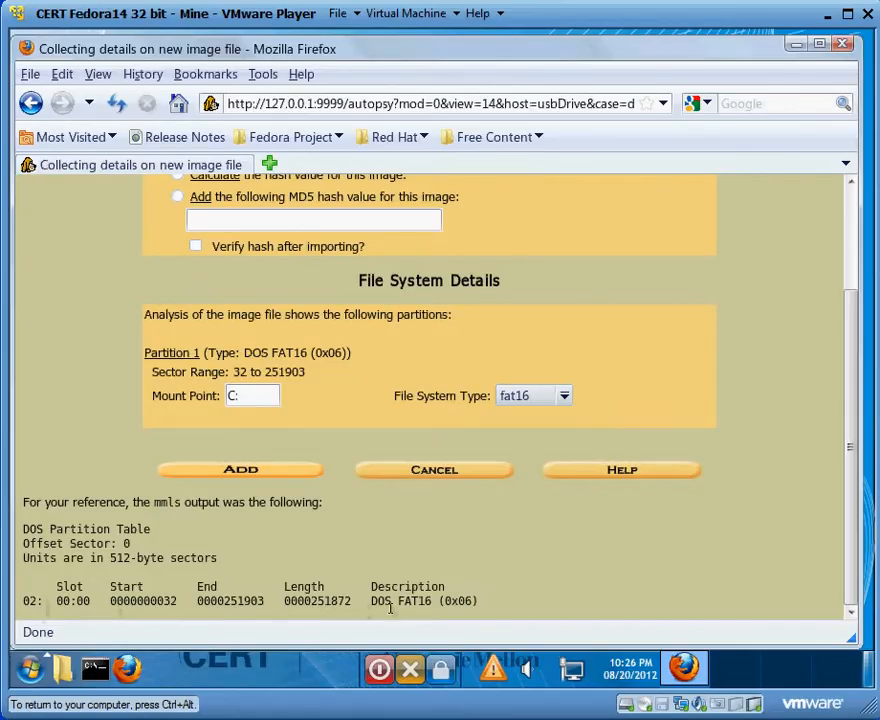
{"action": "left_click_drag", "start_coordinate": [401, 606], "coordinate": [441, 607]}
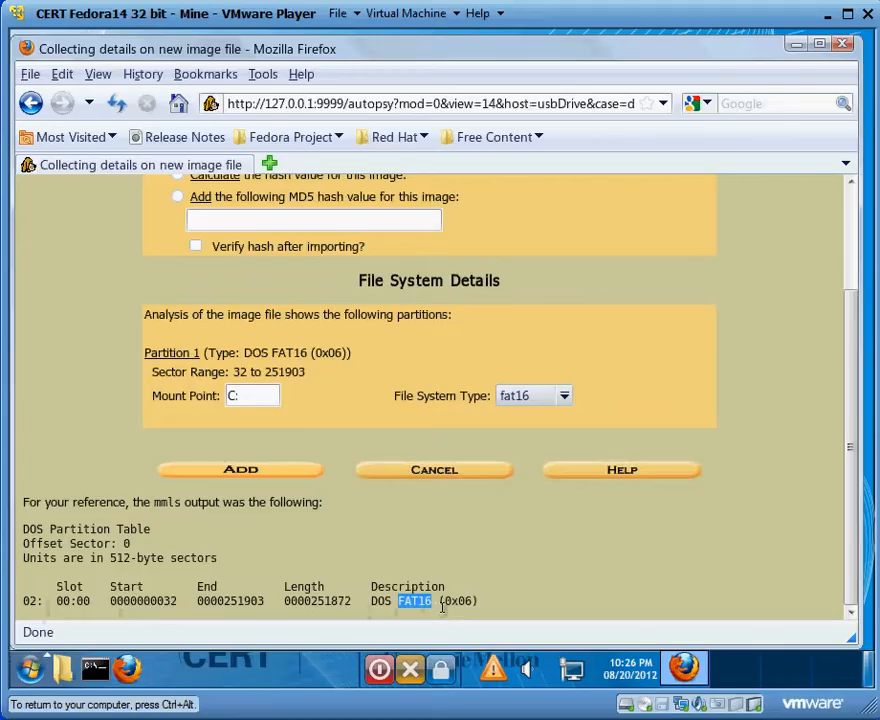
{"action": "left_click", "coordinate": [323, 553]}
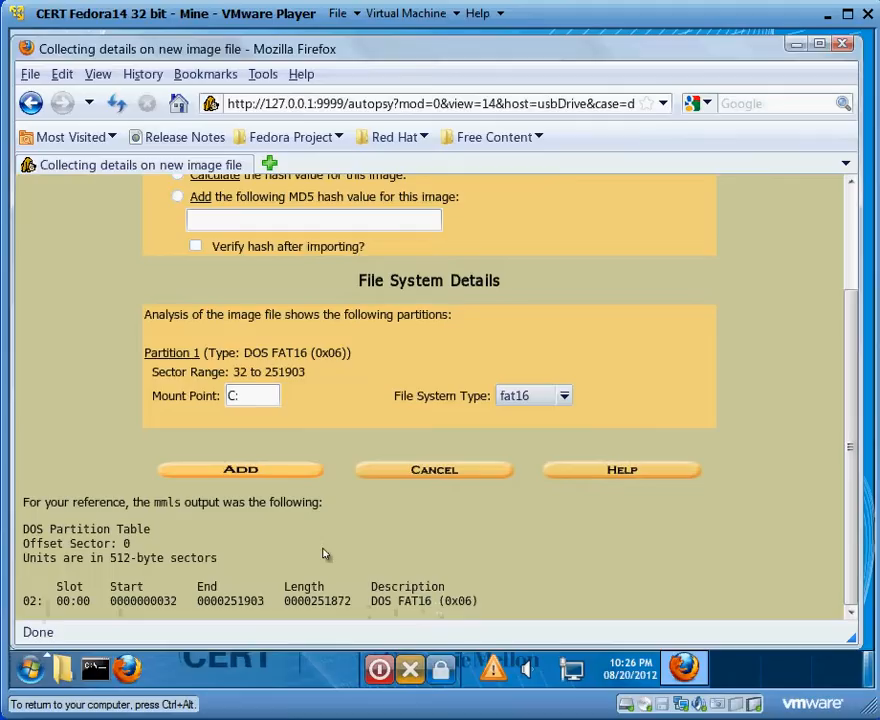
{"action": "left_click", "coordinate": [267, 476]}
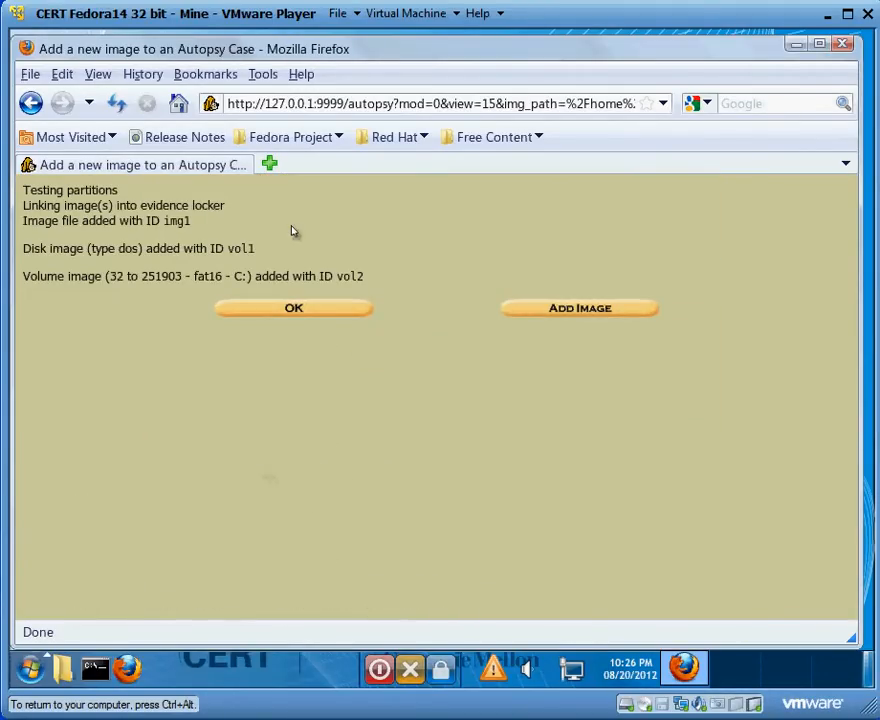
{"action": "left_click", "coordinate": [281, 312]}
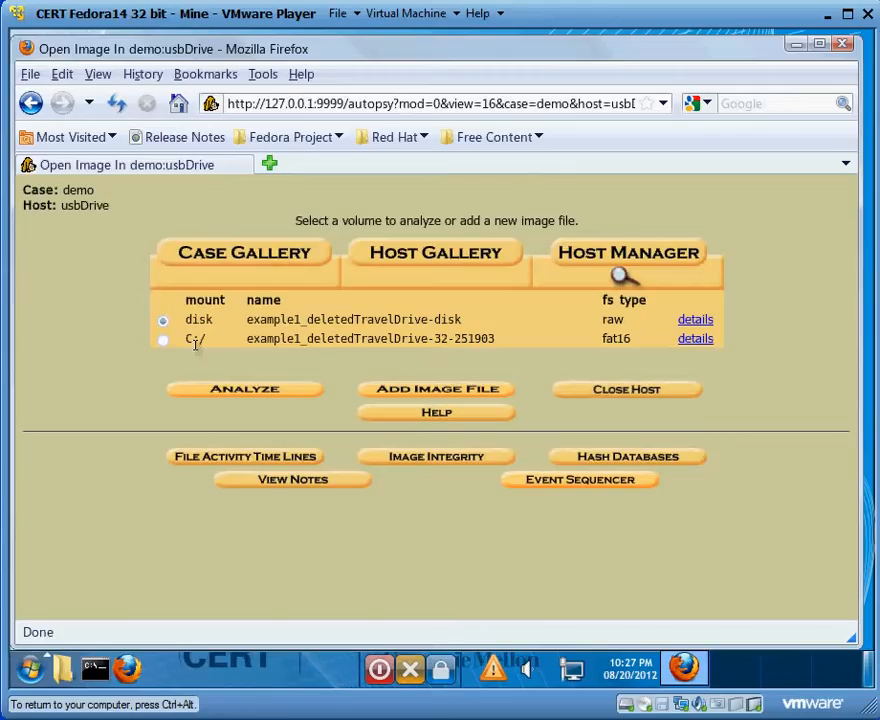
- Analyze the C:/ fat16 volume of example1_deletedTravelDrive in File Analysis mode
{"action": "left_click", "coordinate": [163, 344]}
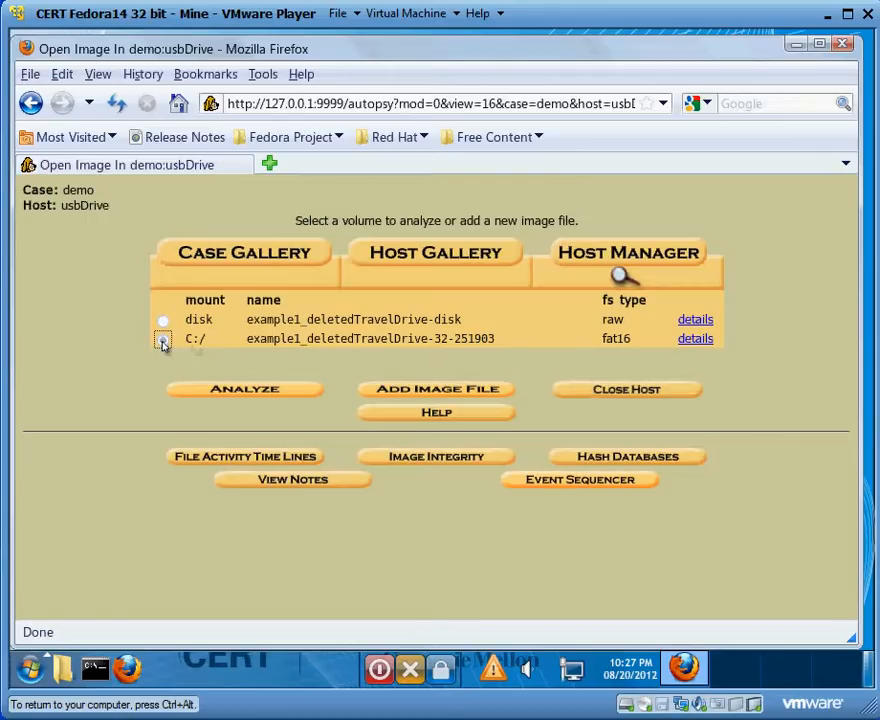
{"action": "left_click", "coordinate": [210, 392]}
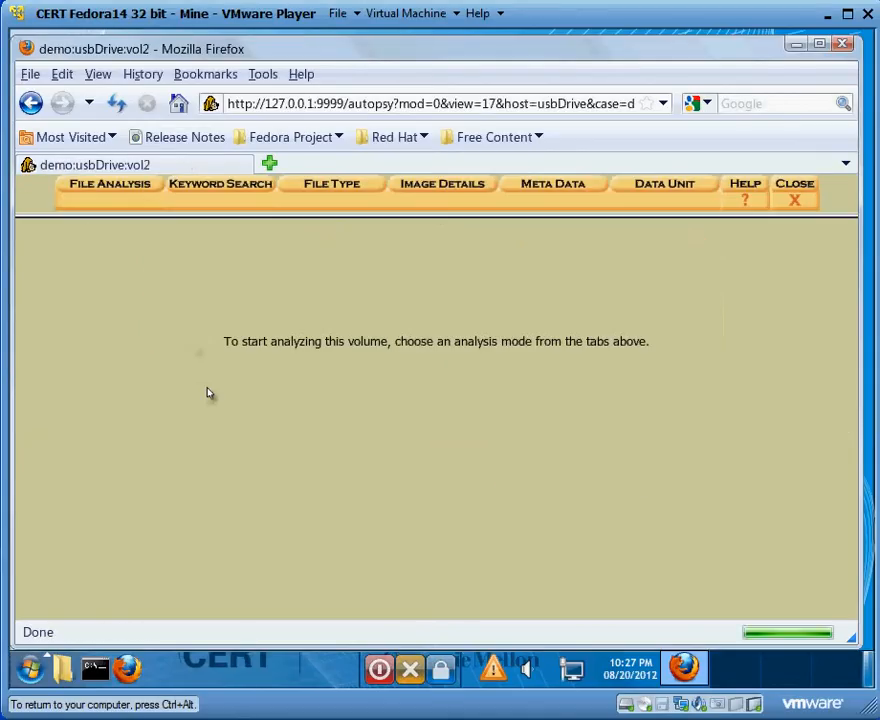
{"action": "left_click", "coordinate": [132, 196]}
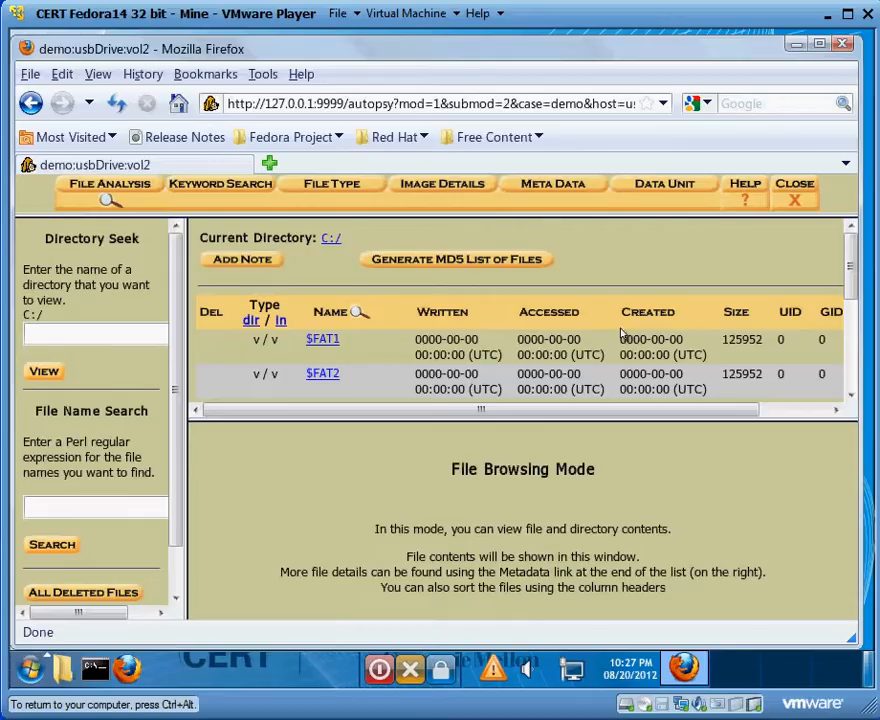
- Find the deleted file findThis1.txt in the C:/ listing and read its contents and recovery mode note
{"action": "left_click", "coordinate": [850, 399]}
{"action": "left_click", "coordinate": [850, 399]}
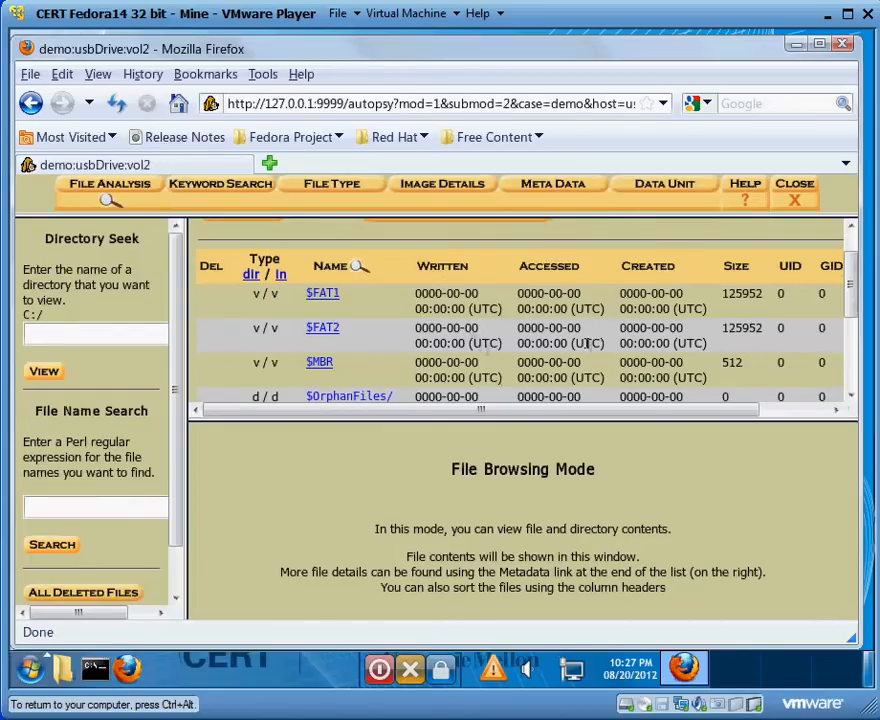
{"action": "left_click", "coordinate": [850, 399]}
{"action": "left_click", "coordinate": [850, 399]}
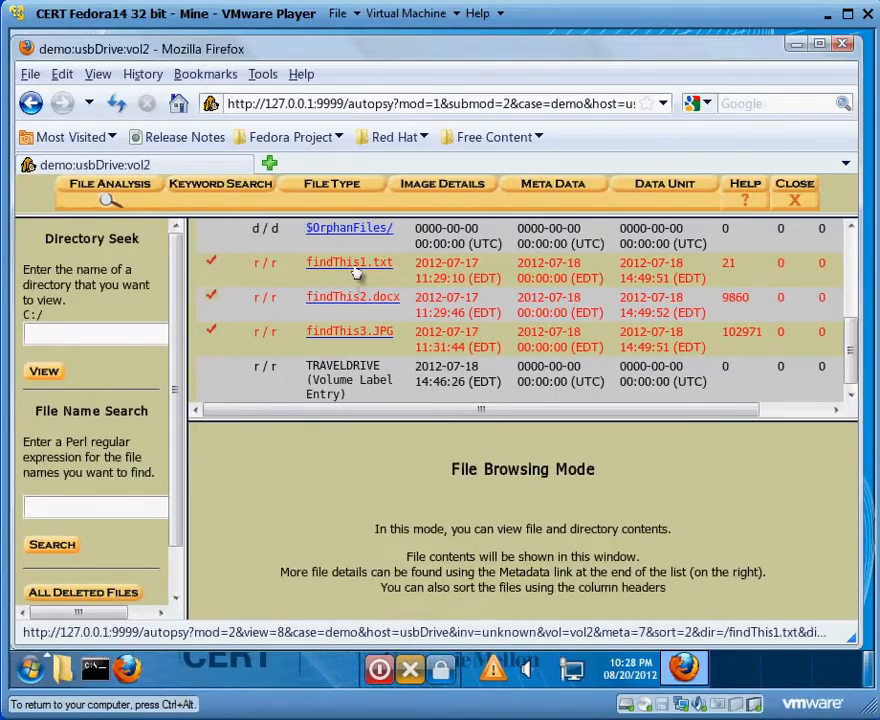
{"action": "left_click", "coordinate": [352, 266]}
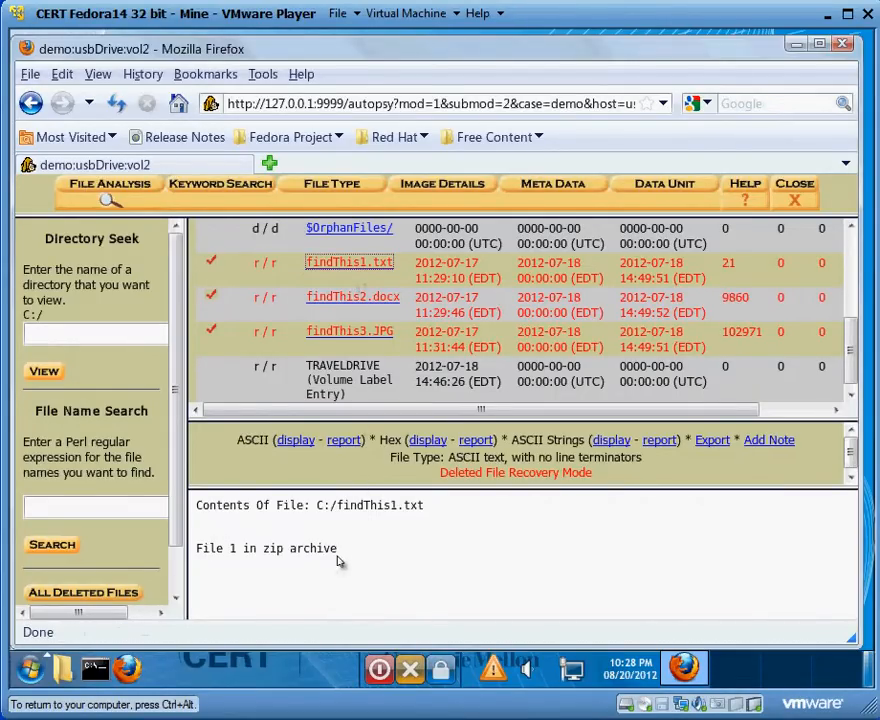
{"action": "left_click_drag", "start_coordinate": [342, 563], "coordinate": [236, 554]}
{"action": "left_click", "coordinate": [232, 556]}
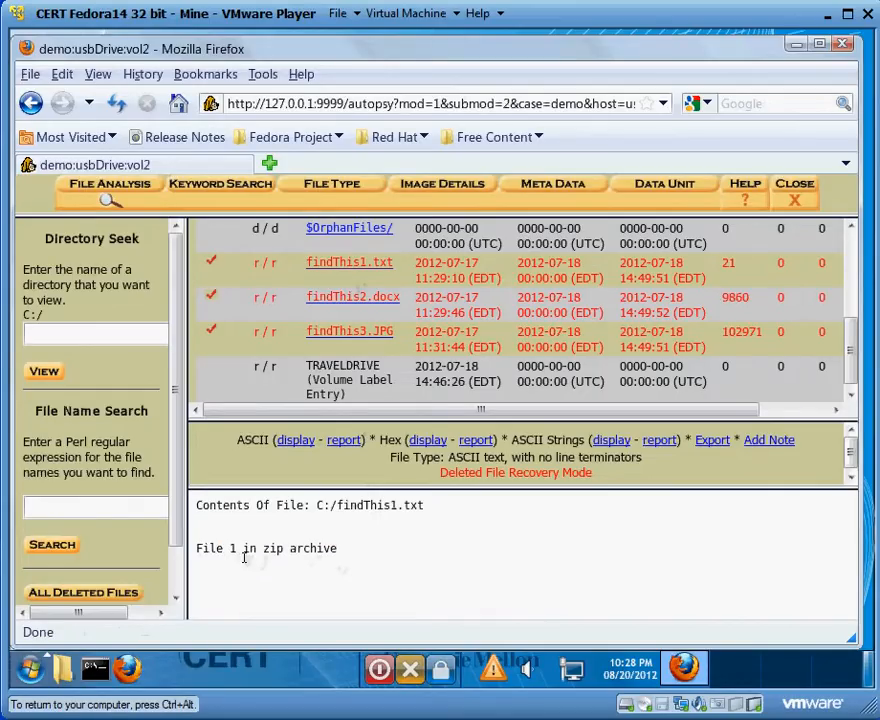
{"action": "left_click_drag", "start_coordinate": [200, 556], "coordinate": [346, 551]}
{"action": "left_click", "coordinate": [346, 553]}
{"action": "left_click_drag", "start_coordinate": [438, 477], "coordinate": [602, 472]}
{"action": "left_click", "coordinate": [601, 472]}
- View the deleted findThis2.docx and findThis3.JPG, inspect the JPG at full size, and return to the file listing
{"action": "left_click", "coordinate": [367, 311]}
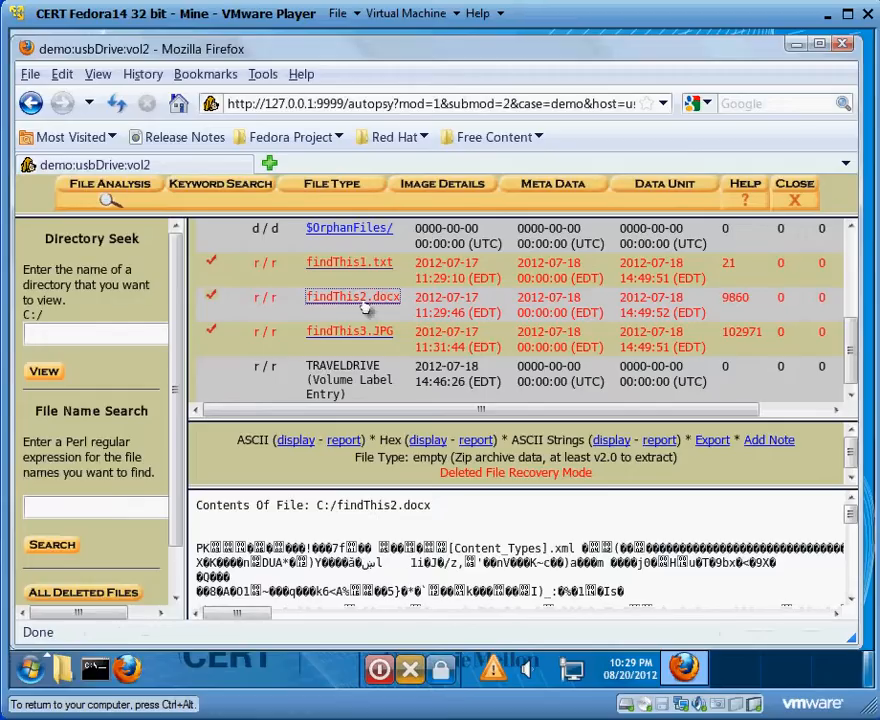
{"action": "left_click", "coordinate": [355, 336]}
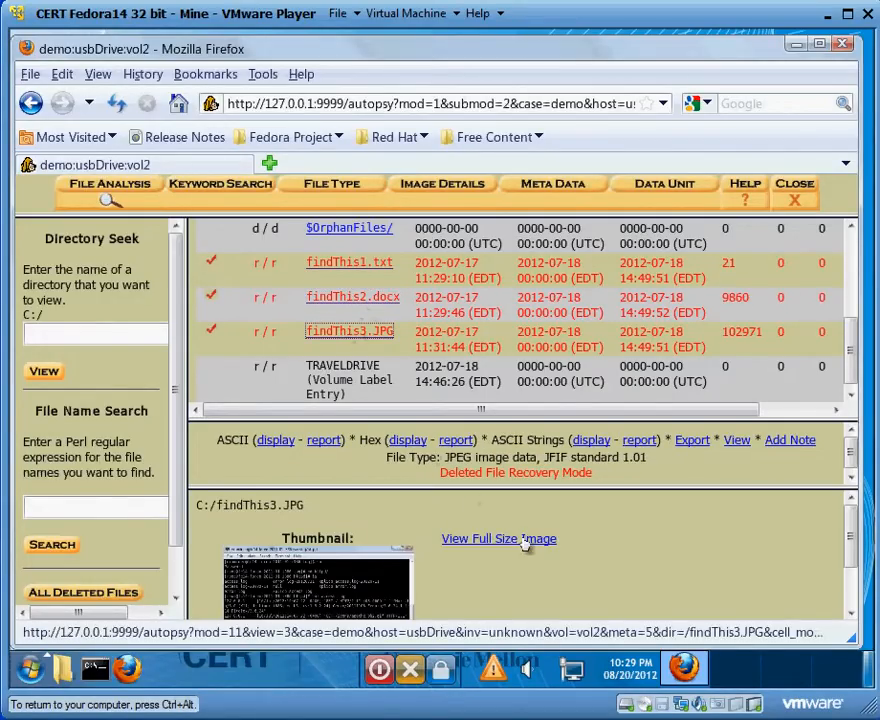
{"action": "left_click", "coordinate": [524, 541]}
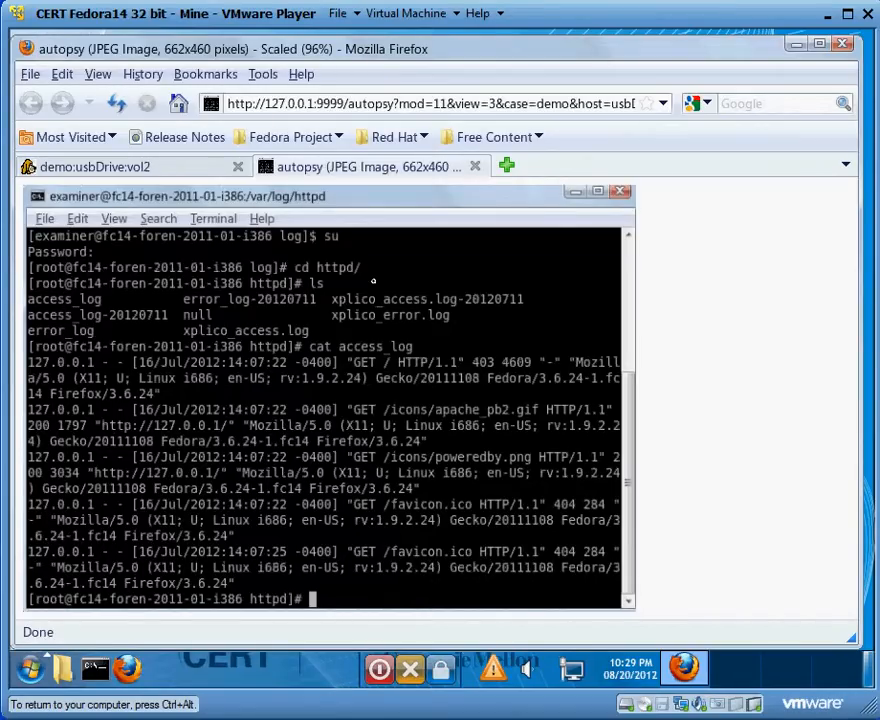
{"action": "left_click", "coordinate": [476, 170]}
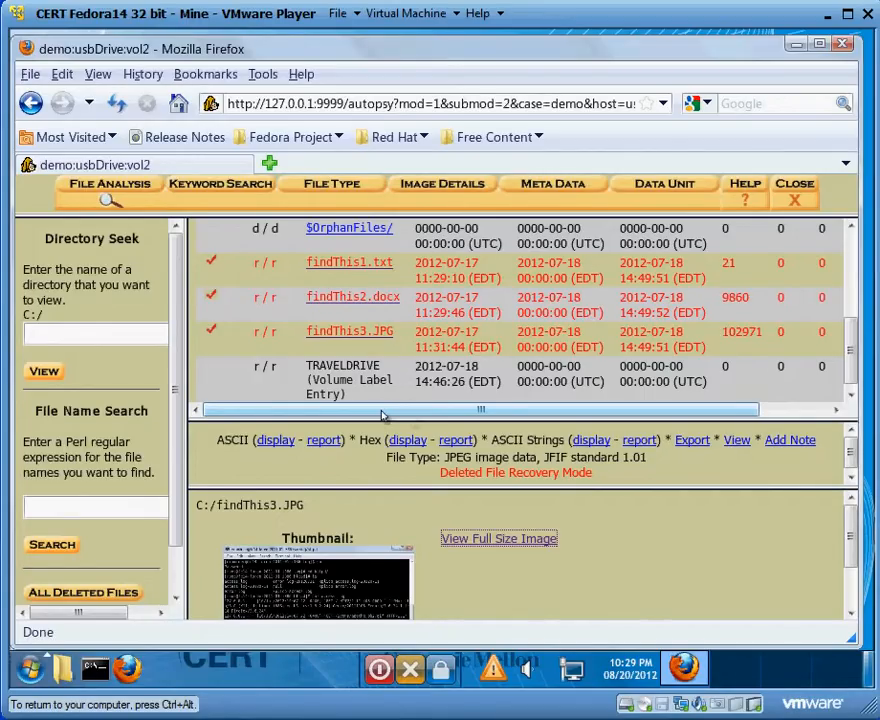
- Open the metadata entry of findThis1.txt and examine its hashes, allocation status, timestamps and sectors
{"action": "left_click_drag", "start_coordinate": [381, 414], "coordinate": [464, 416]}
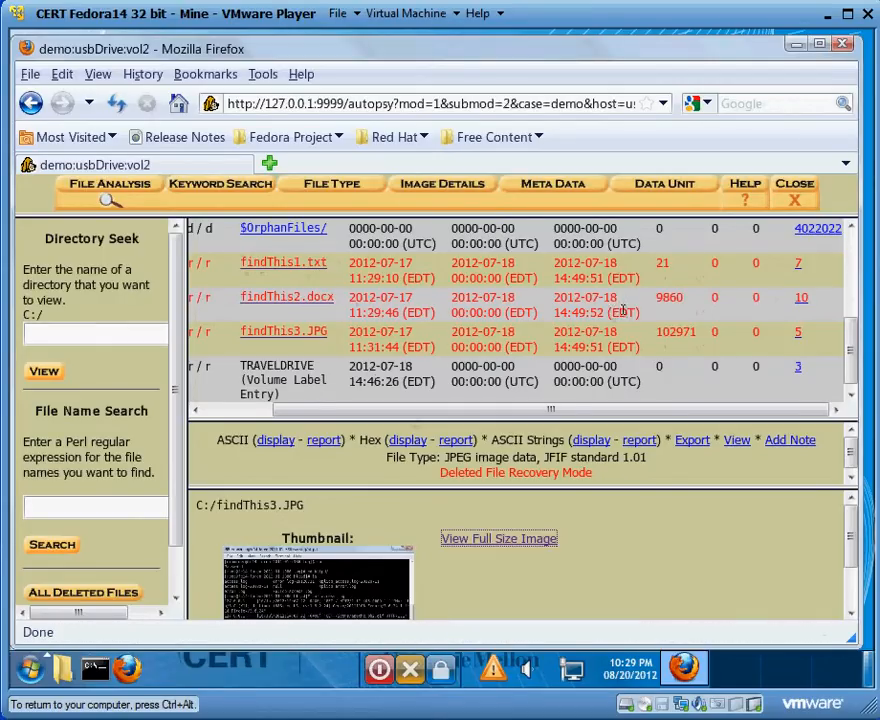
{"action": "mouse_move", "coordinate": [852, 329]}
{"action": "left_mouse_down"}
{"action": "mouse_move", "coordinate": [850, 250]}
{"action": "mouse_move", "coordinate": [840, 312]}
{"action": "left_mouse_up"}
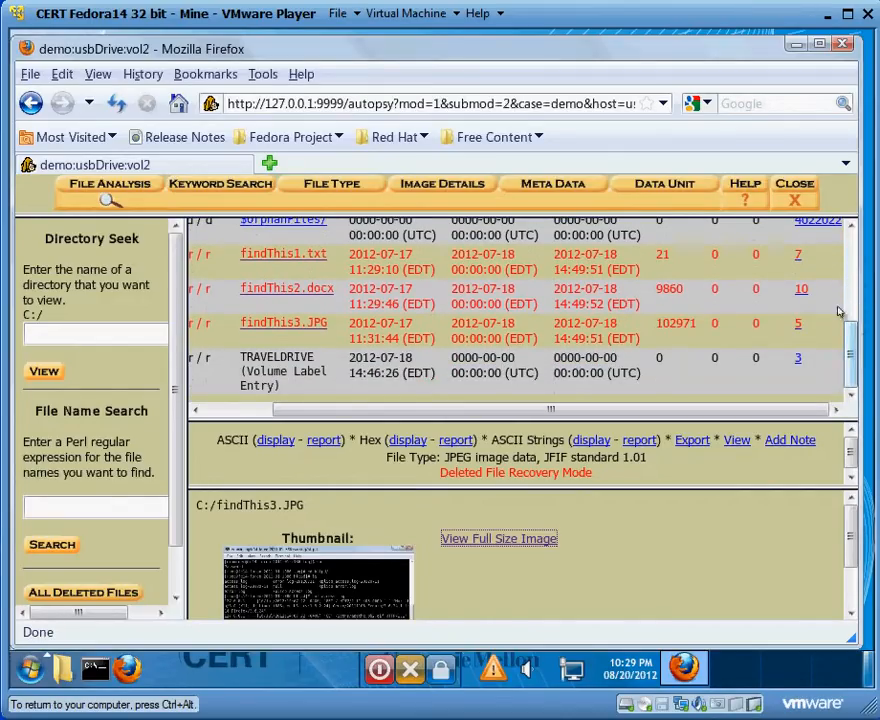
{"action": "left_click", "coordinate": [800, 258]}
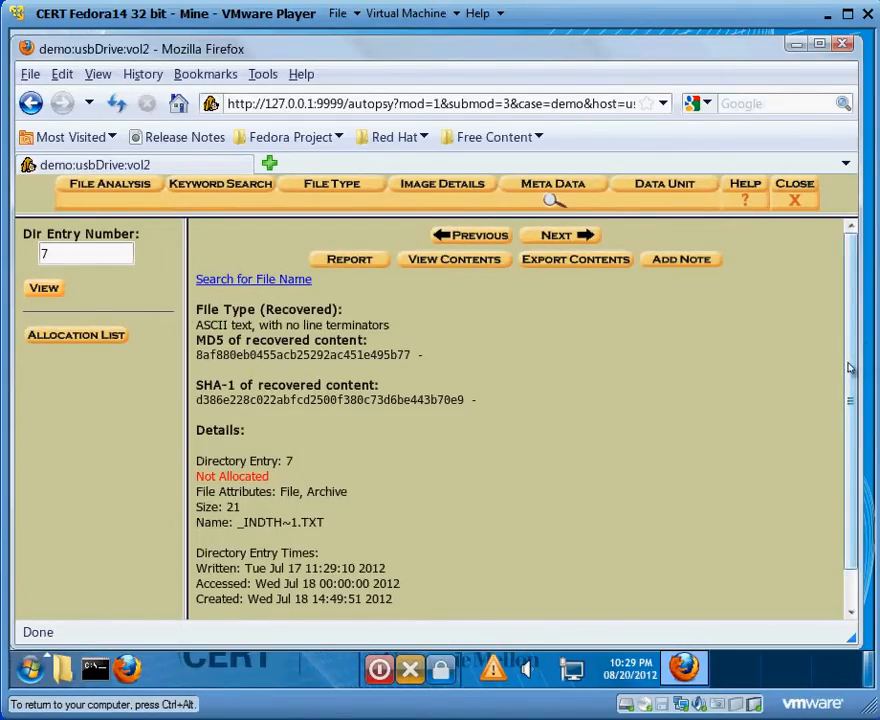
{"action": "scroll", "coordinate": [848, 370], "scroll_direction": "down", "scroll_amount": 1}
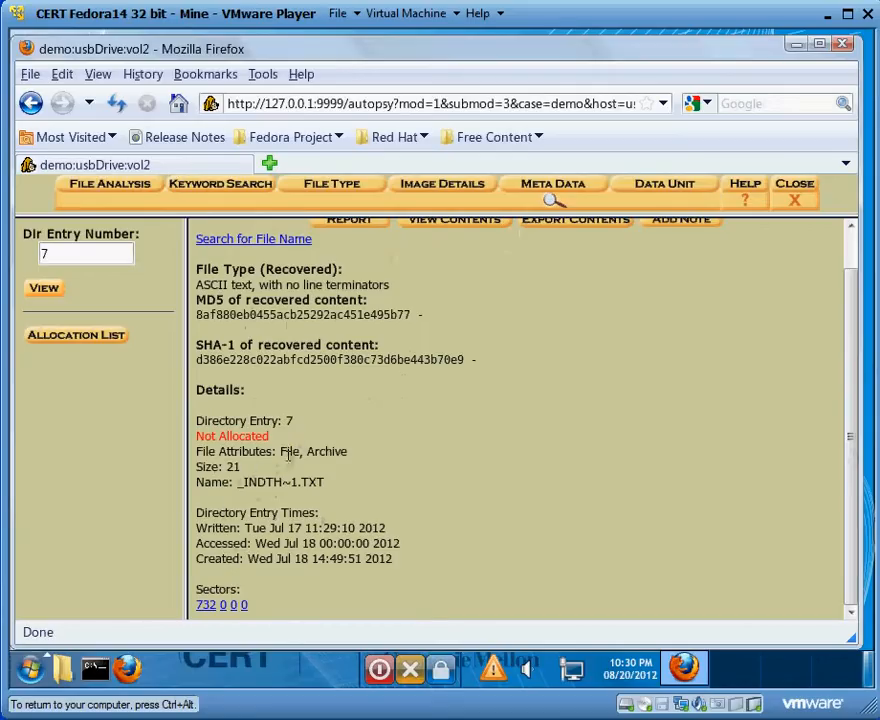
{"action": "left_click_drag", "start_coordinate": [279, 441], "coordinate": [207, 441]}
{"action": "left_click", "coordinate": [207, 441]}
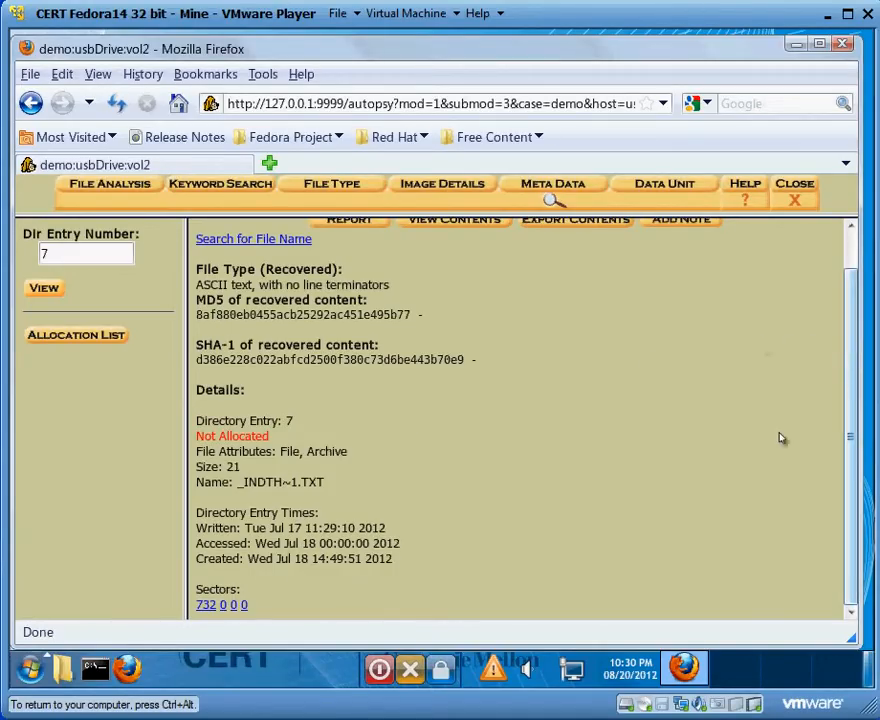
- View the ASCII contents of sector 732, which belongs to findThis1.txt
{"action": "left_click", "coordinate": [207, 605]}
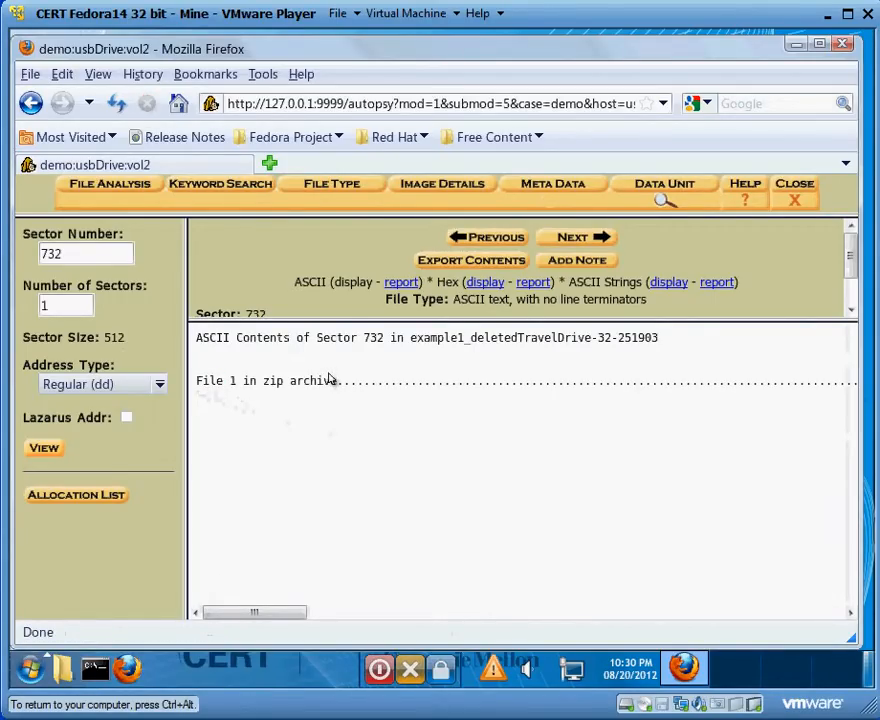
{"action": "left_click_drag", "start_coordinate": [342, 390], "coordinate": [243, 397]}
{"action": "left_click", "coordinate": [243, 397]}
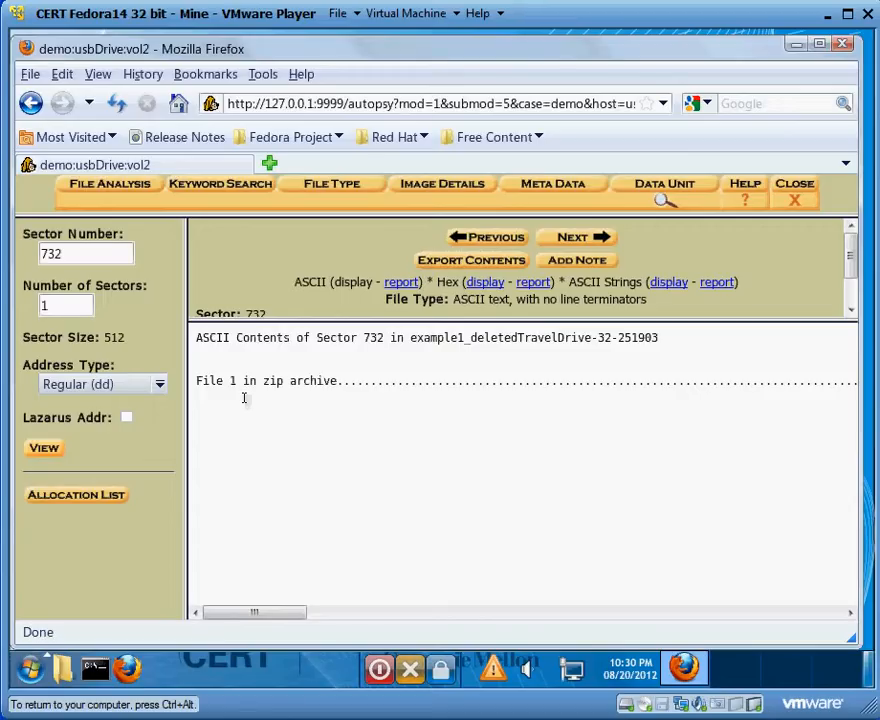
- Close the volume analysis, the usbDrive host and the demo case to return to the case gallery
{"action": "left_click", "coordinate": [805, 201]}
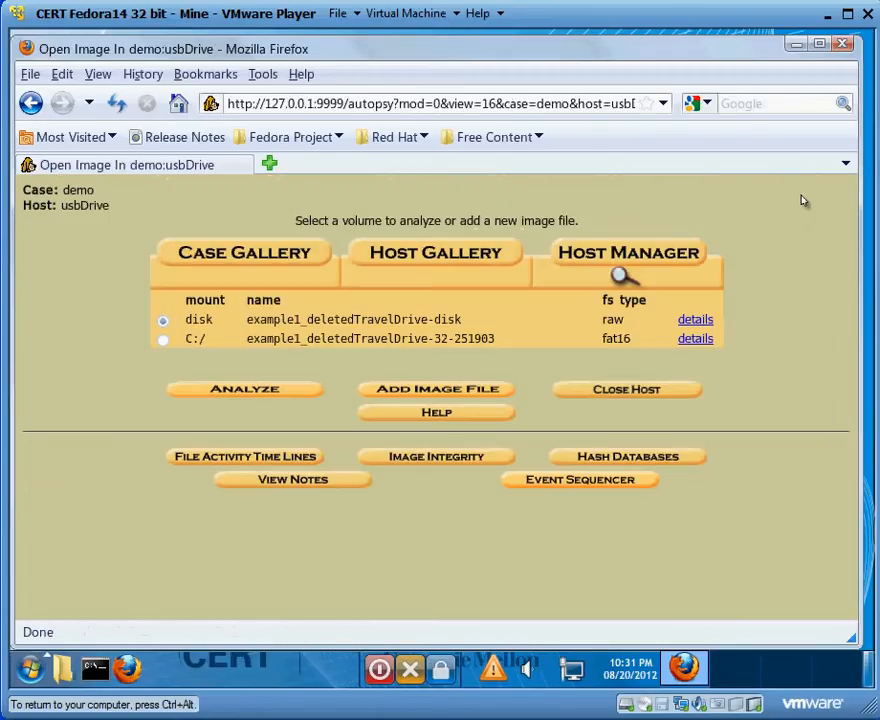
{"action": "left_click", "coordinate": [592, 400]}
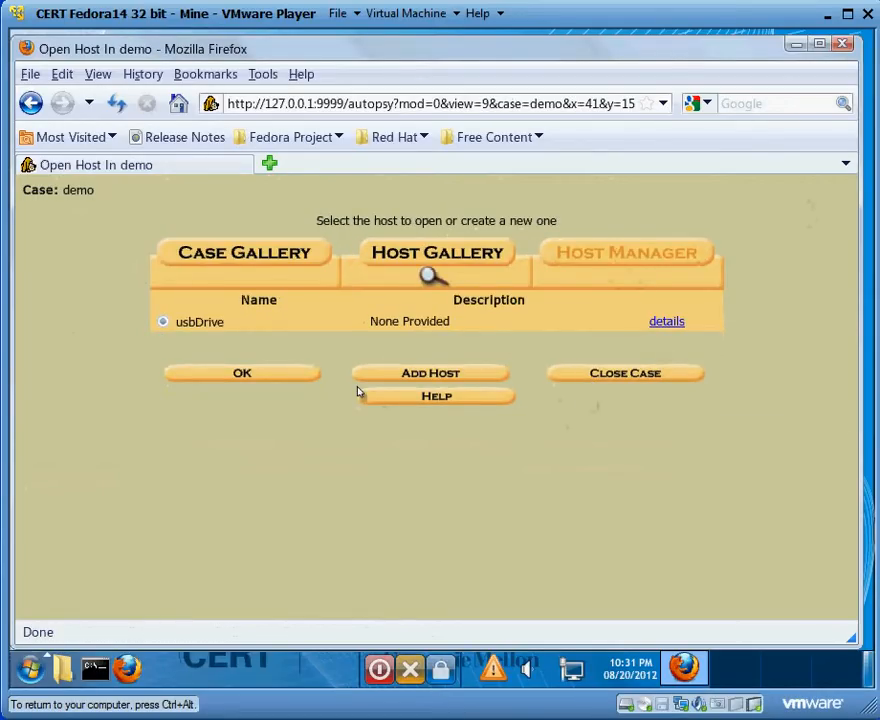
{"action": "left_click", "coordinate": [576, 378]}
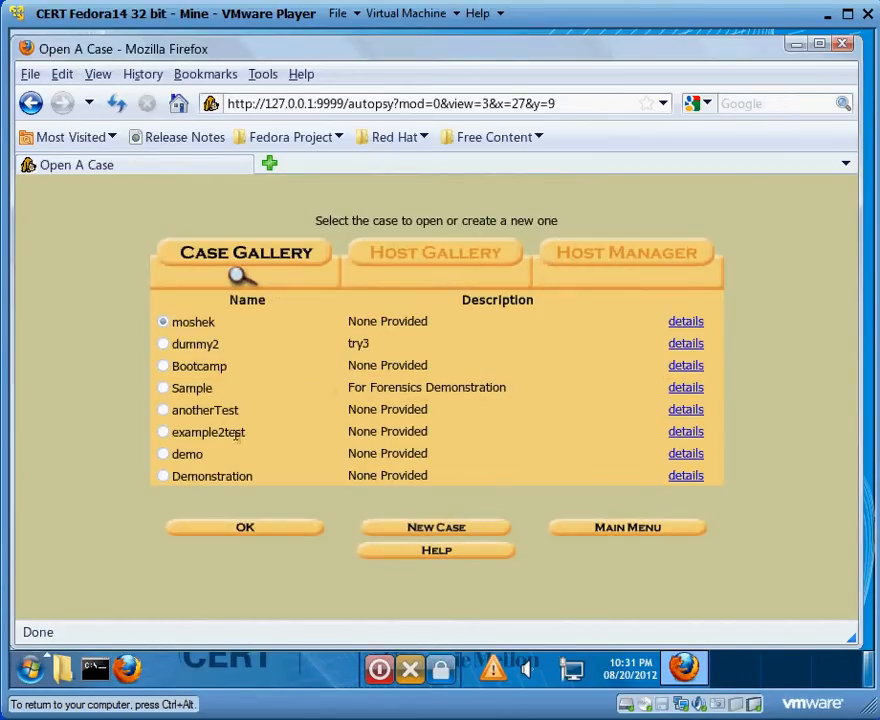
- Open the dummy host of the example2test case and check its timeline analysis volumes' names and file system types
{"action": "left_click", "coordinate": [163, 434]}
{"action": "left_click", "coordinate": [252, 530]}
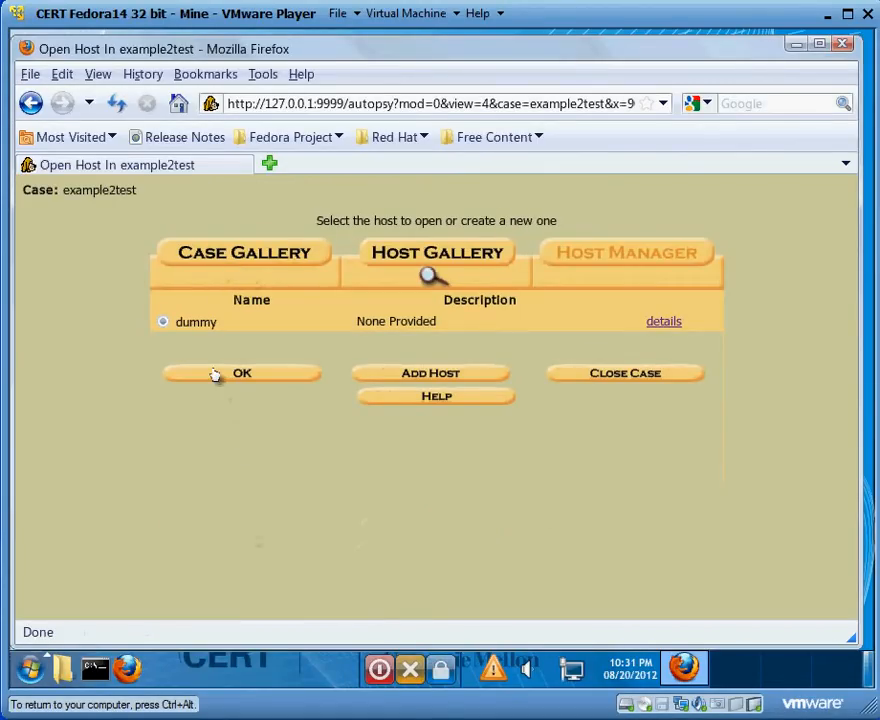
{"action": "left_click", "coordinate": [215, 374]}
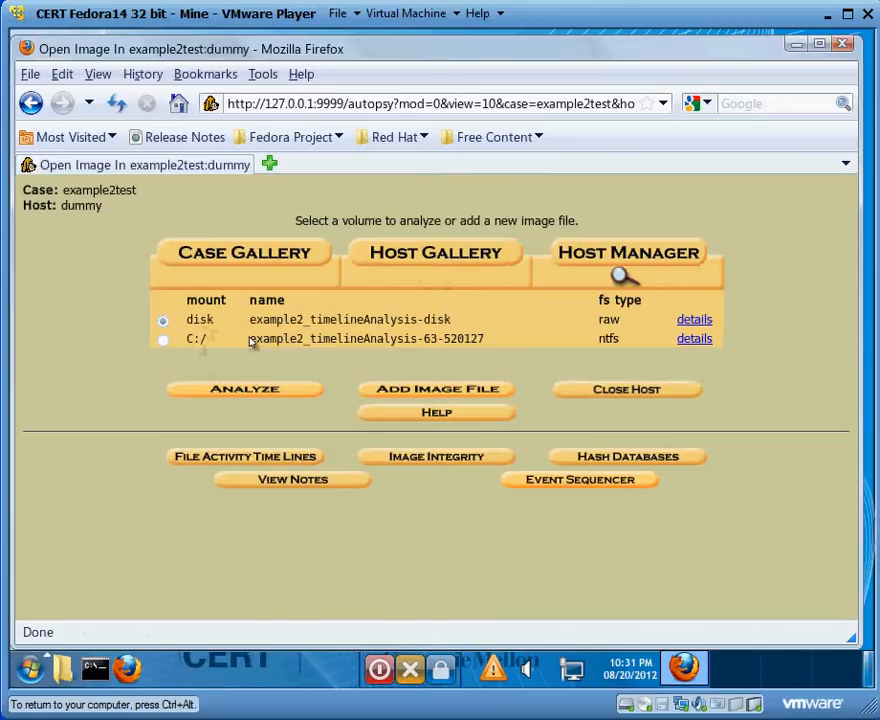
{"action": "left_click_drag", "start_coordinate": [261, 346], "coordinate": [381, 322]}
{"action": "left_click", "coordinate": [397, 333]}
{"action": "left_click_drag", "start_coordinate": [250, 322], "coordinate": [398, 323]}
{"action": "left_click", "coordinate": [400, 328]}
{"action": "left_click_drag", "start_coordinate": [590, 341], "coordinate": [632, 340]}
{"action": "left_click", "coordinate": [632, 341]}
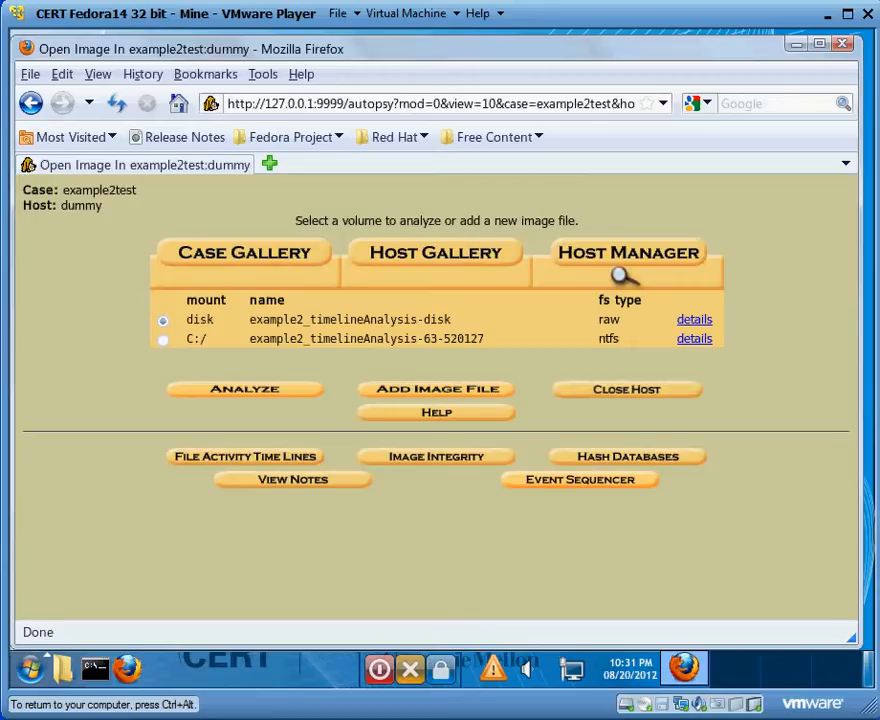
- Create a file activity data file from the C:/ ntfs volume with allocated and unallocated files and an MD5 value, replacing the existing output/body
{"action": "left_click", "coordinate": [184, 457]}
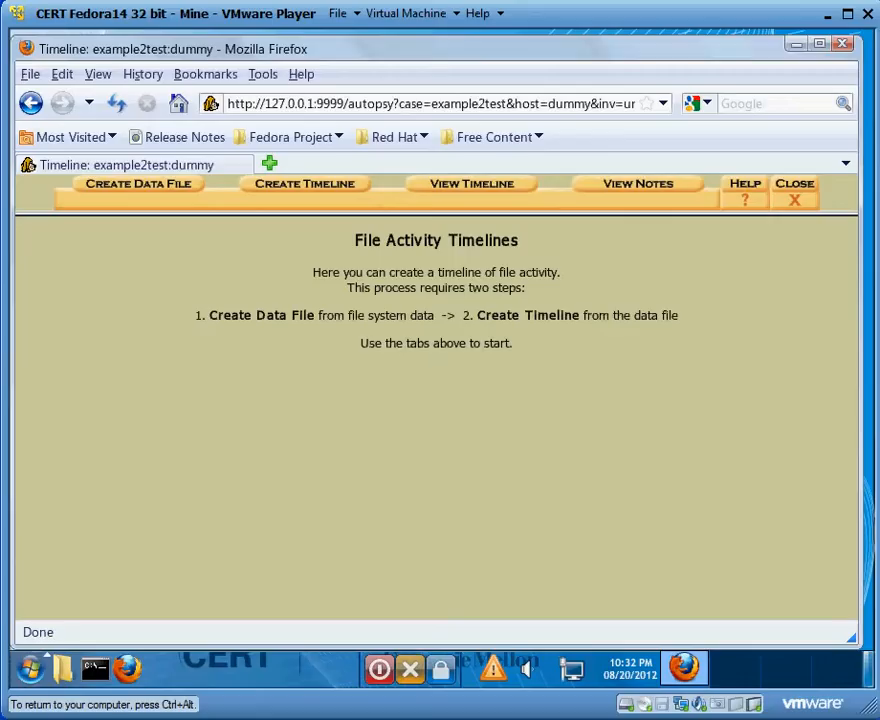
{"action": "left_click", "coordinate": [150, 188]}
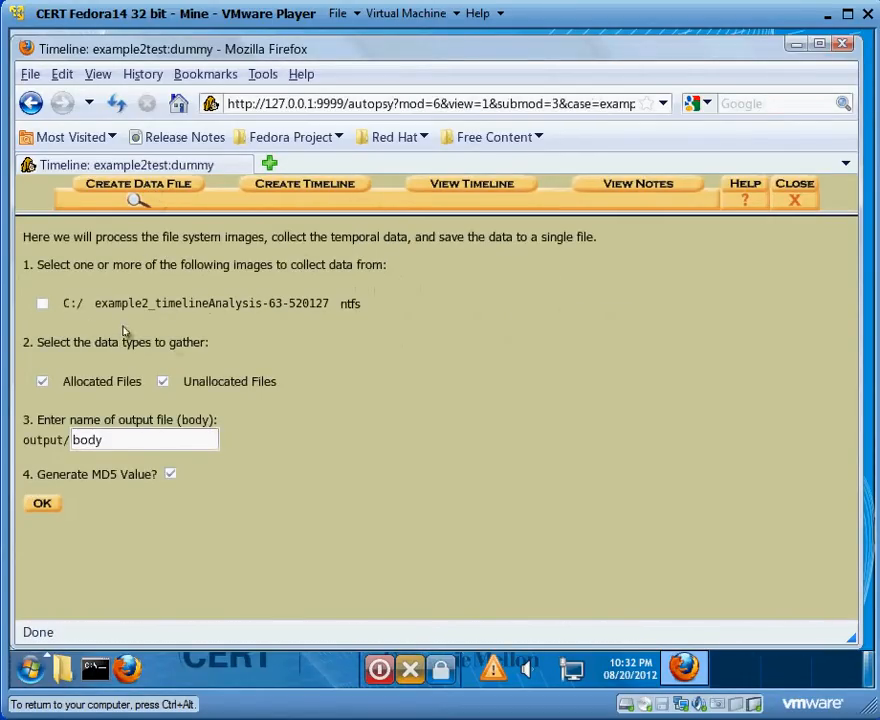
{"action": "left_click", "coordinate": [43, 305]}
{"action": "left_click_drag", "start_coordinate": [55, 306], "coordinate": [136, 311]}
{"action": "left_click", "coordinate": [136, 311]}
{"action": "left_click", "coordinate": [58, 501]}
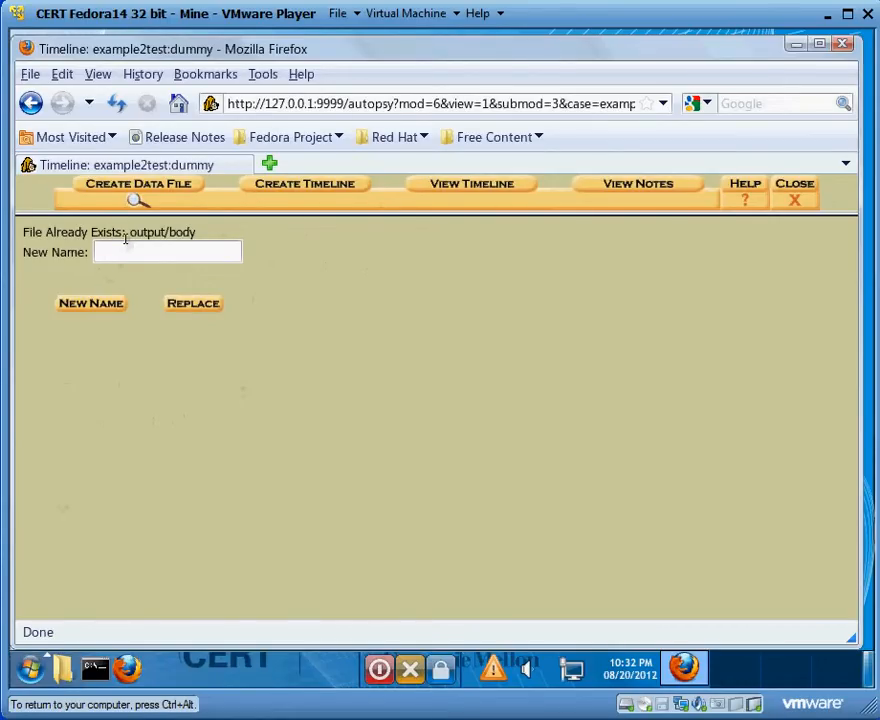
{"action": "left_click", "coordinate": [195, 303]}
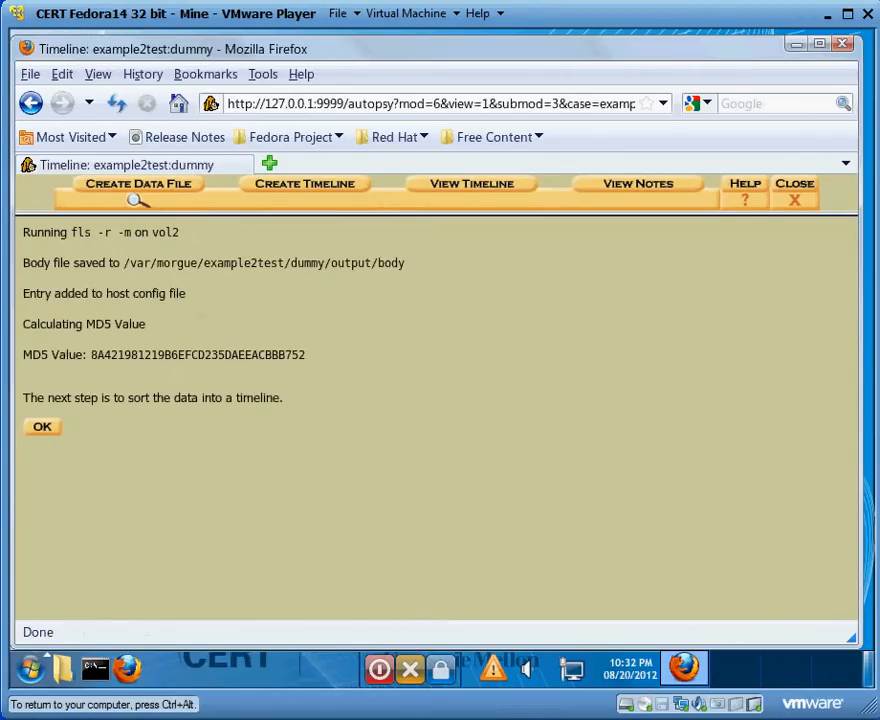
- Create a tabulated timeline from the body file without date limits, with an MD5 value, replacing the existing output/timeline.txt
{"action": "left_click", "coordinate": [43, 428]}
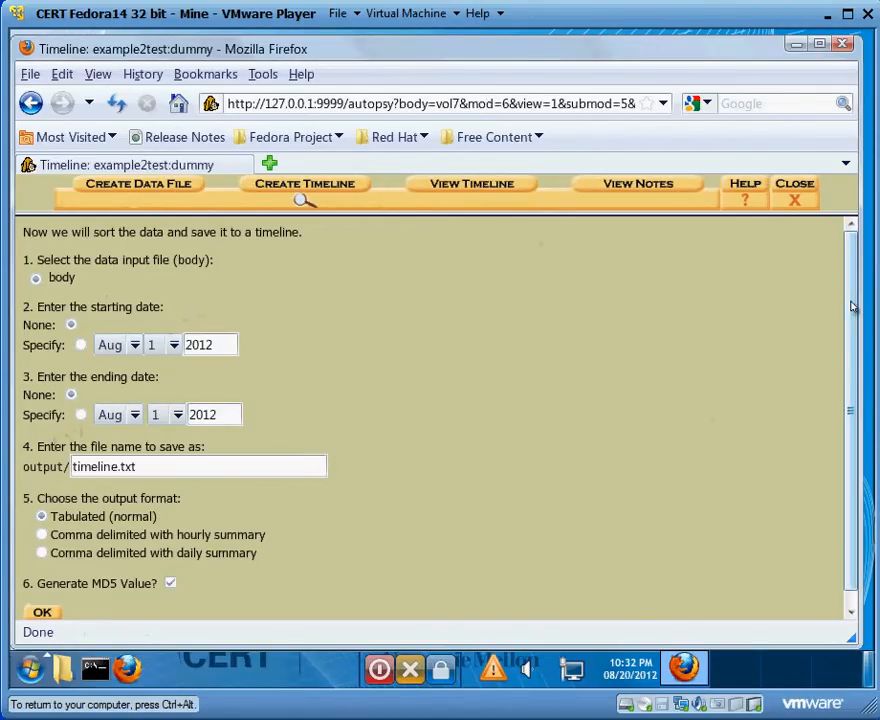
{"action": "scroll", "coordinate": [600, 400], "scroll_direction": "down", "scroll_amount": 1}
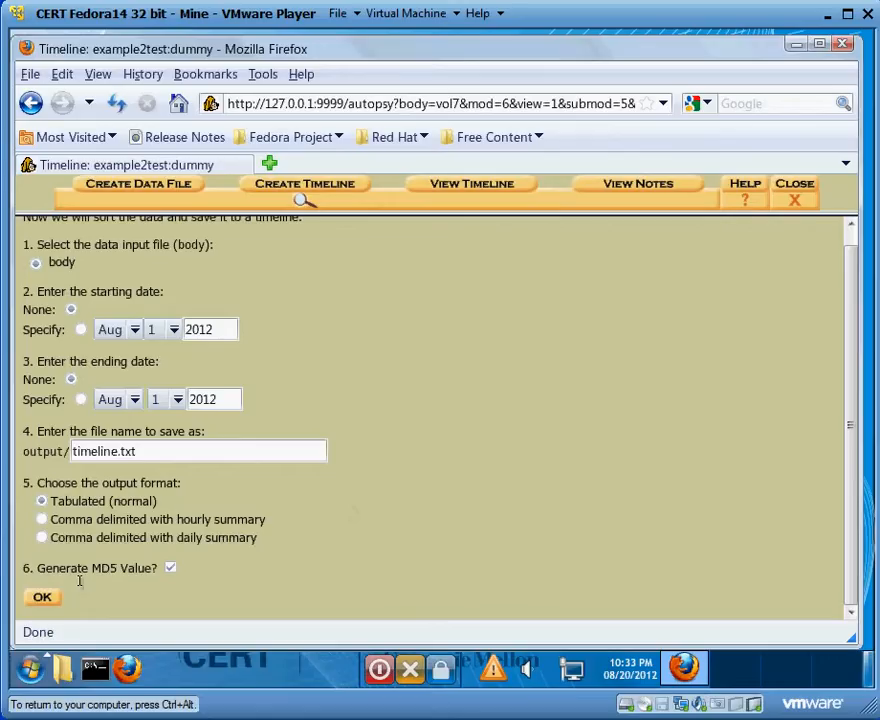
{"action": "left_click", "coordinate": [42, 597]}
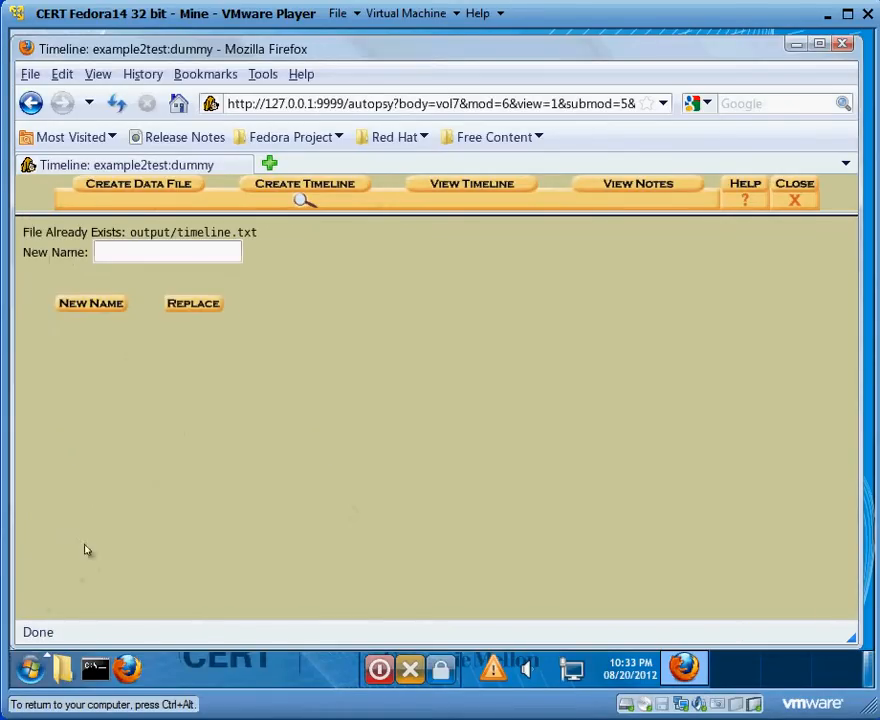
{"action": "left_click", "coordinate": [188, 312]}
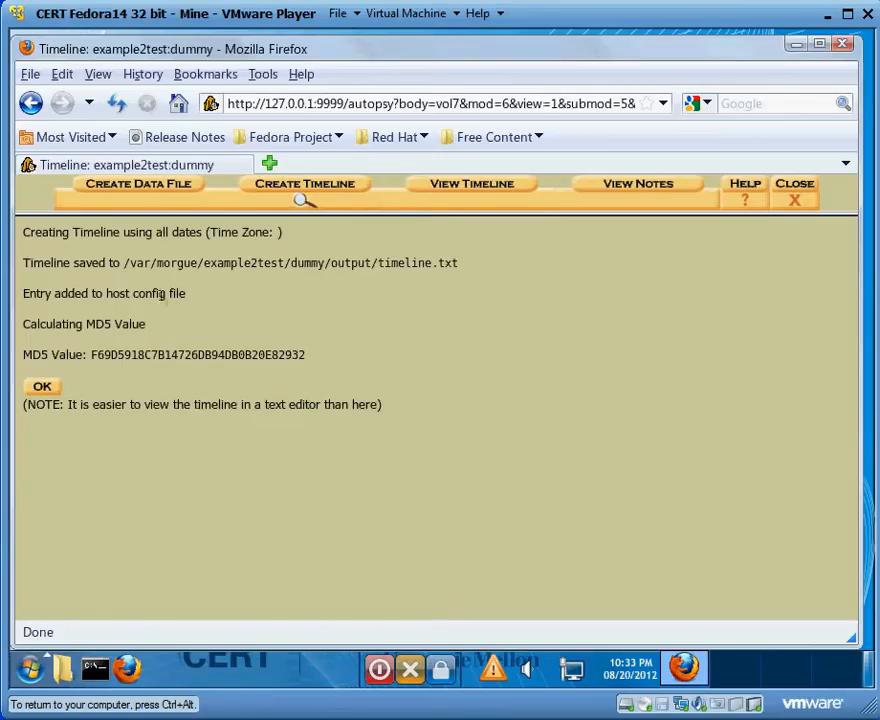
{"action": "left_click_drag", "start_coordinate": [124, 263], "coordinate": [326, 277]}
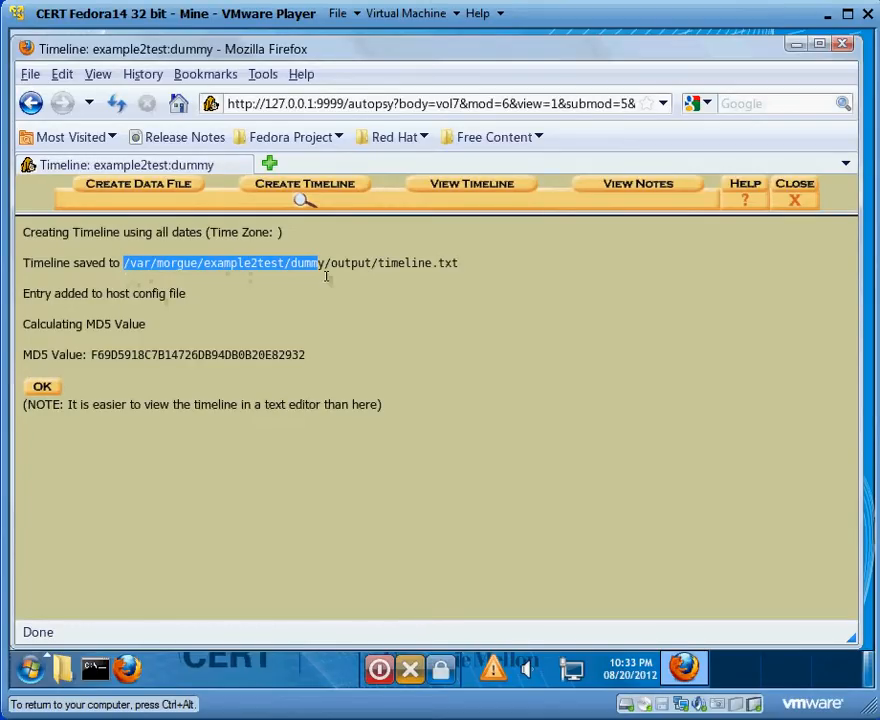
{"action": "left_click", "coordinate": [326, 277]}
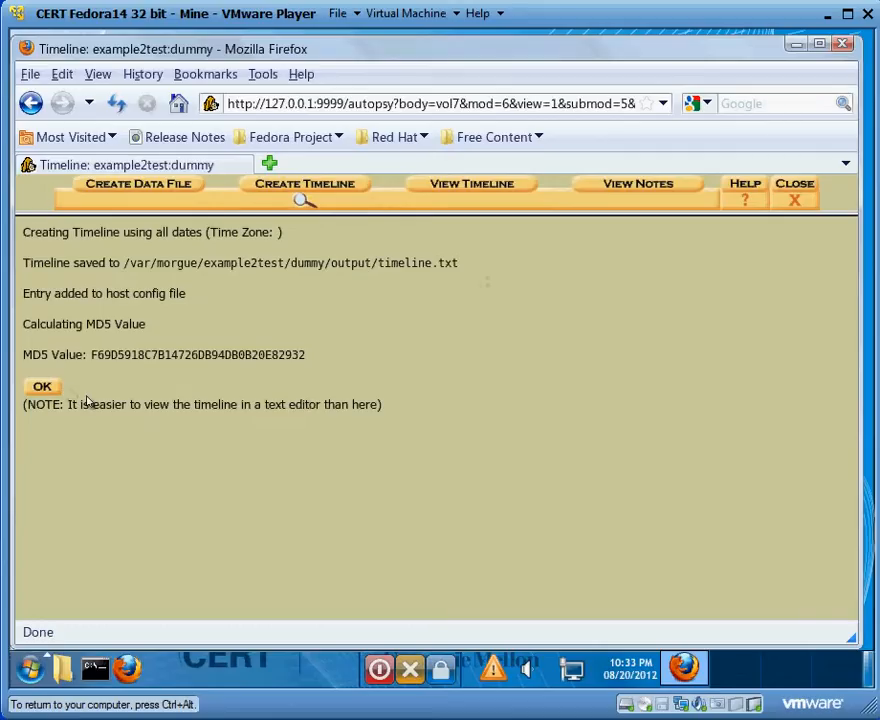
{"action": "left_click_drag", "start_coordinate": [186, 408], "coordinate": [23, 405]}
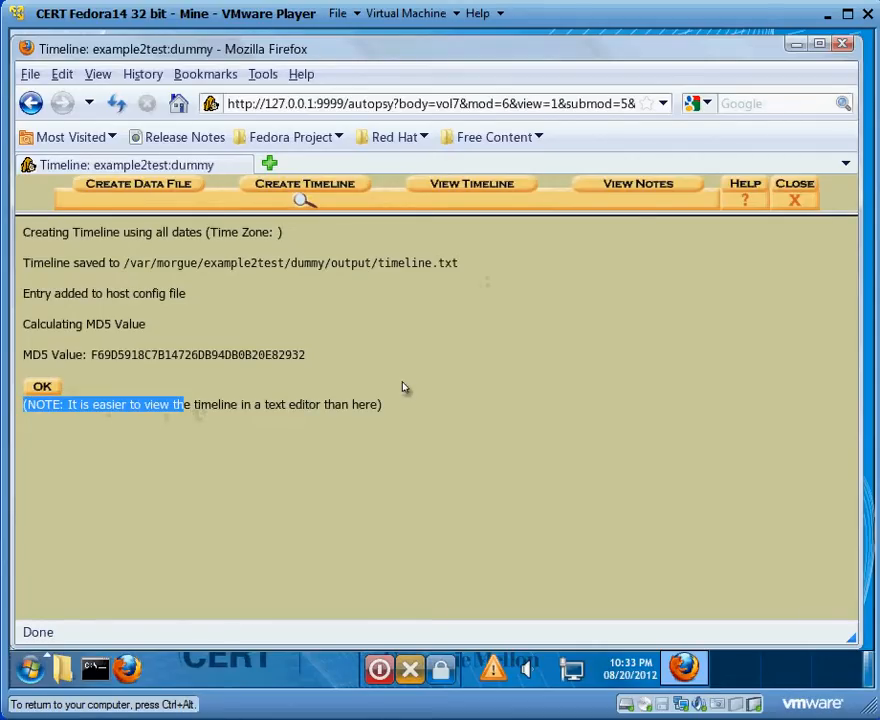
{"action": "left_click_drag", "start_coordinate": [377, 403], "coordinate": [377, 418]}
{"action": "left_click", "coordinate": [377, 418]}
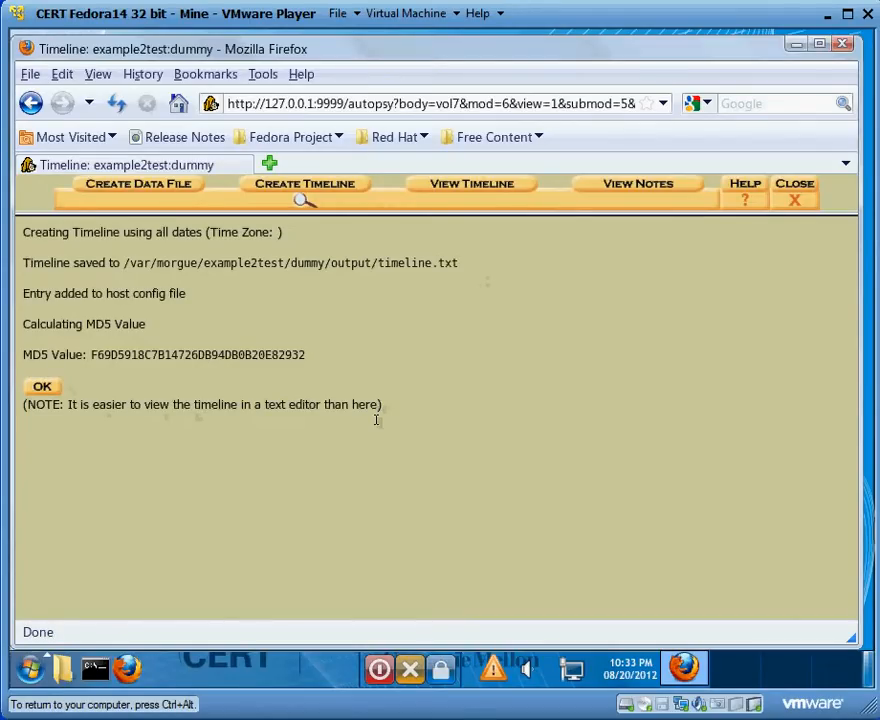
- Open a terminal, reduce its text size, and widen and place its window below the timeline's saved path
{"action": "left_click", "coordinate": [90, 668]}
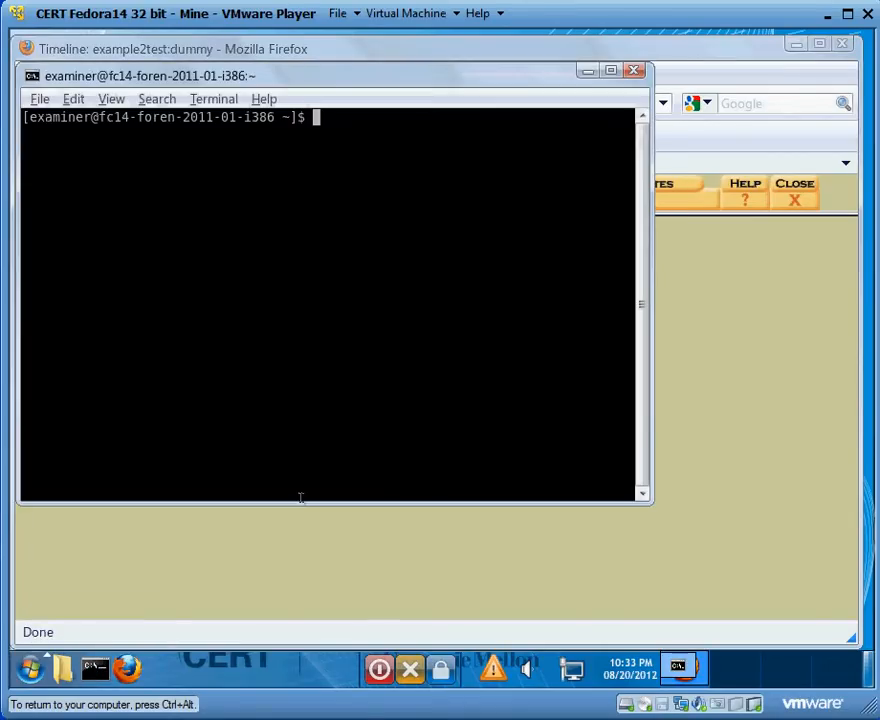
{"action": "left_click", "coordinate": [79, 99]}
{"action": "mouse_move", "coordinate": [112, 98]}
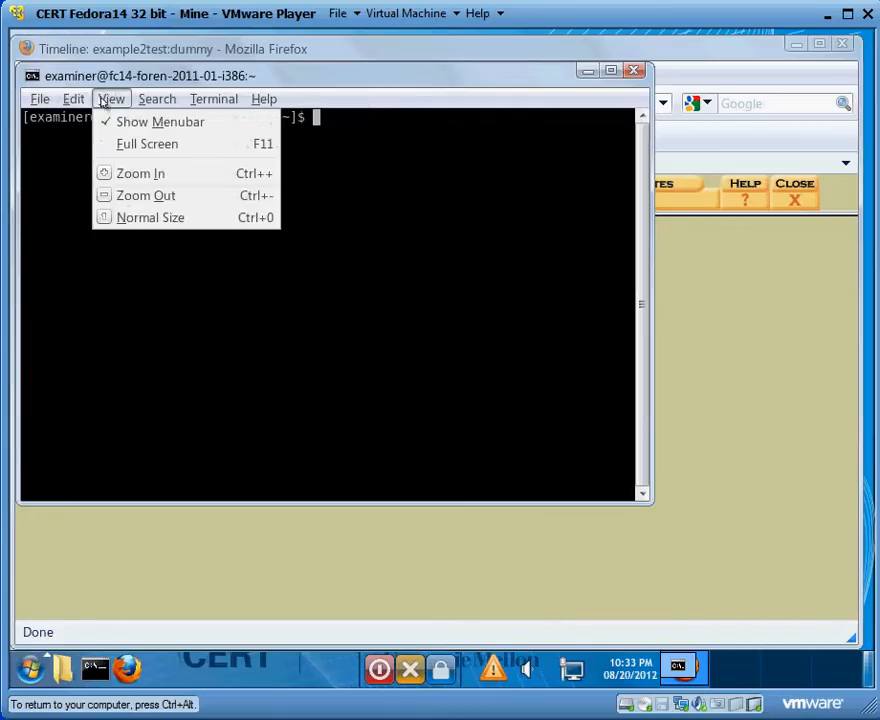
{"action": "left_click", "coordinate": [140, 195]}
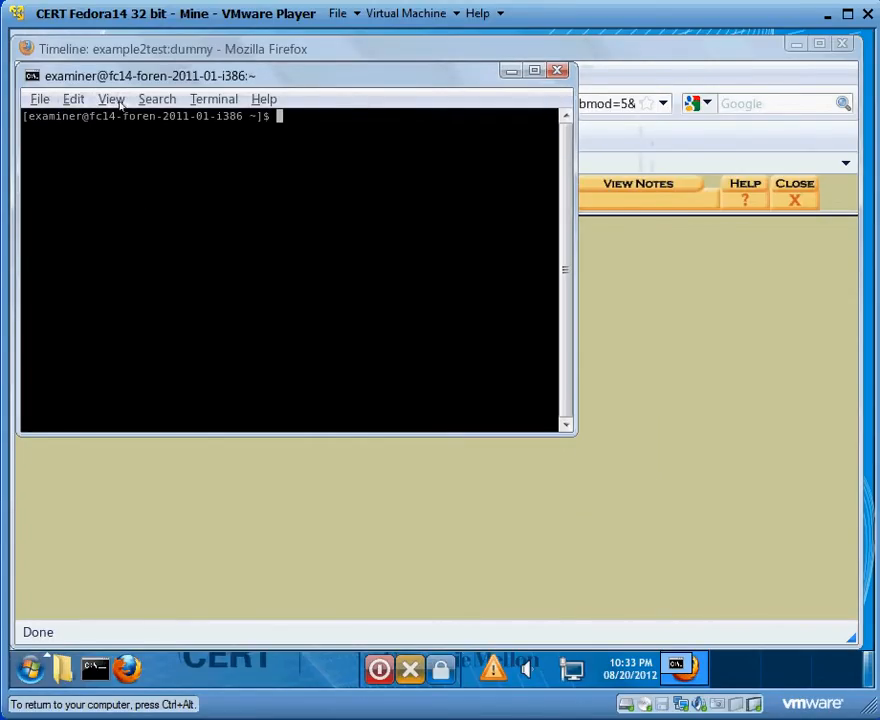
{"action": "left_click_drag", "start_coordinate": [593, 185], "coordinate": [876, 205]}
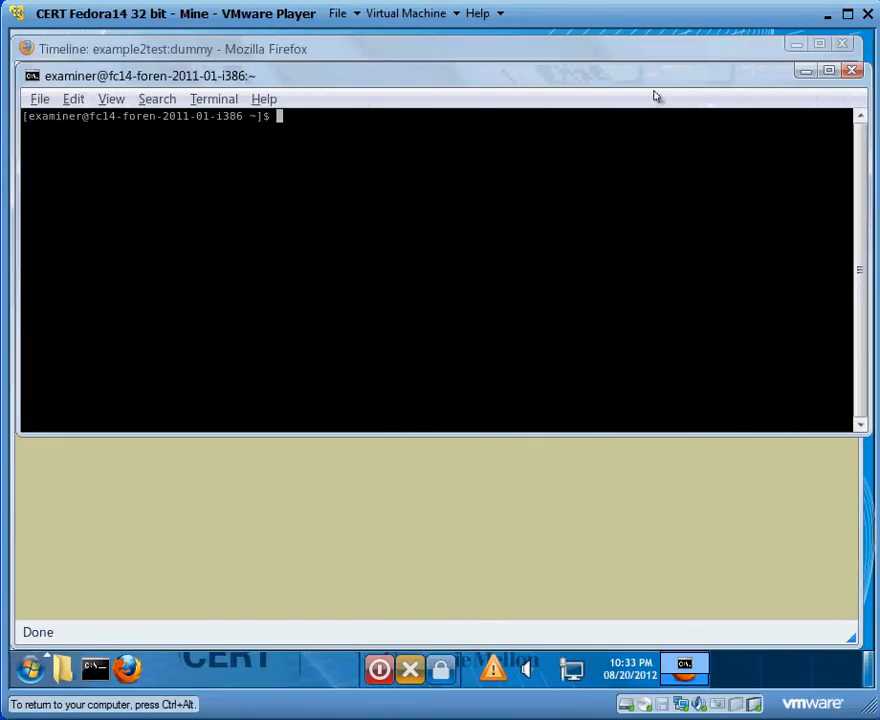
{"action": "left_click_drag", "start_coordinate": [658, 86], "coordinate": [667, 300]}
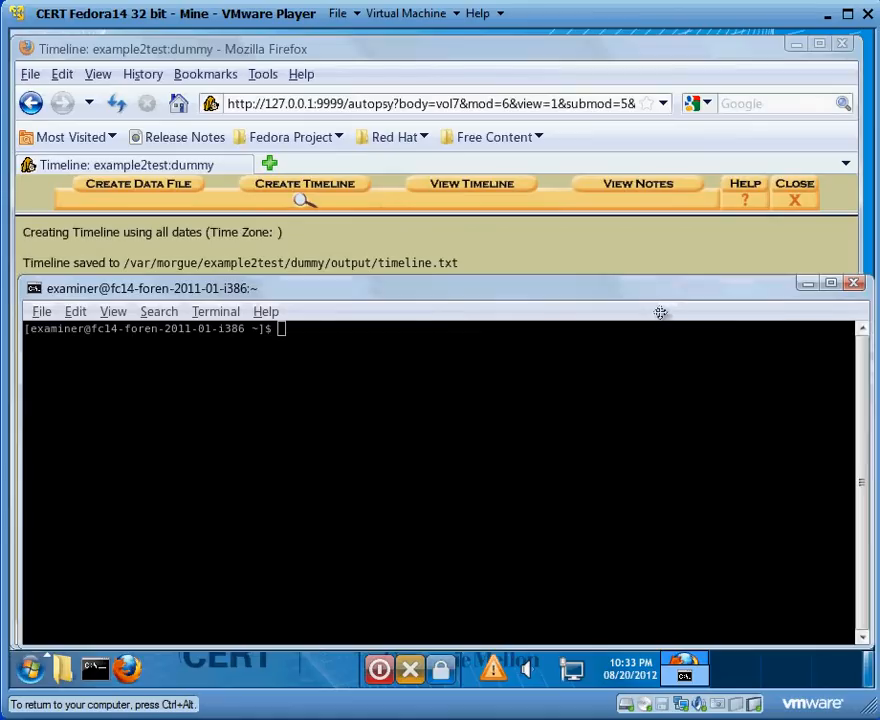
- Change the terminal's working directory to /var/morgue/example2test/dummy/output/
{"action": "type", "text": "cd /v"}
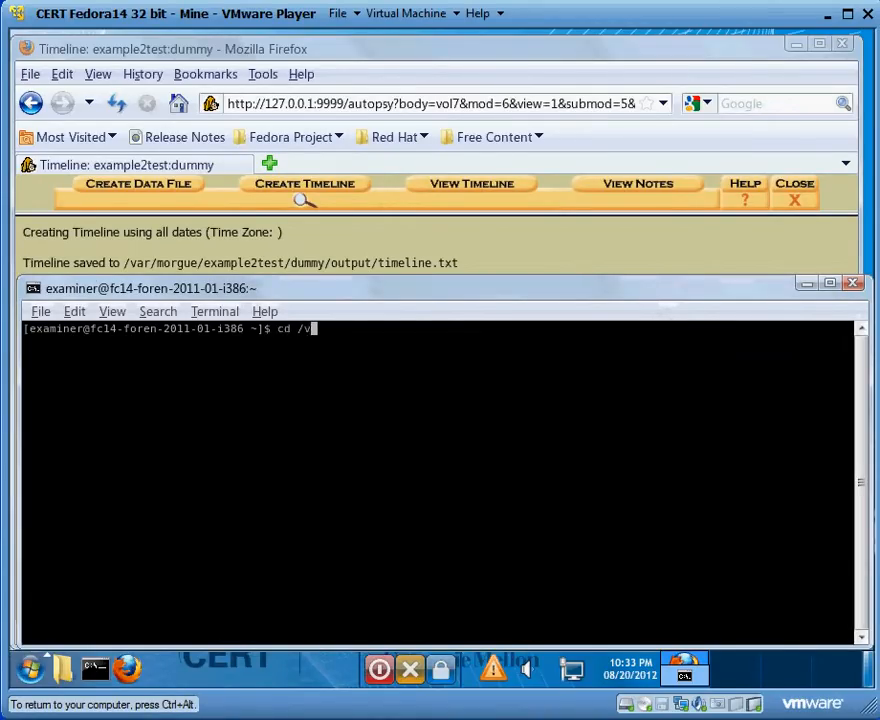
{"action": "type", "text": "ar/morgue/ex"}
{"action": "key", "text": "Tab"}
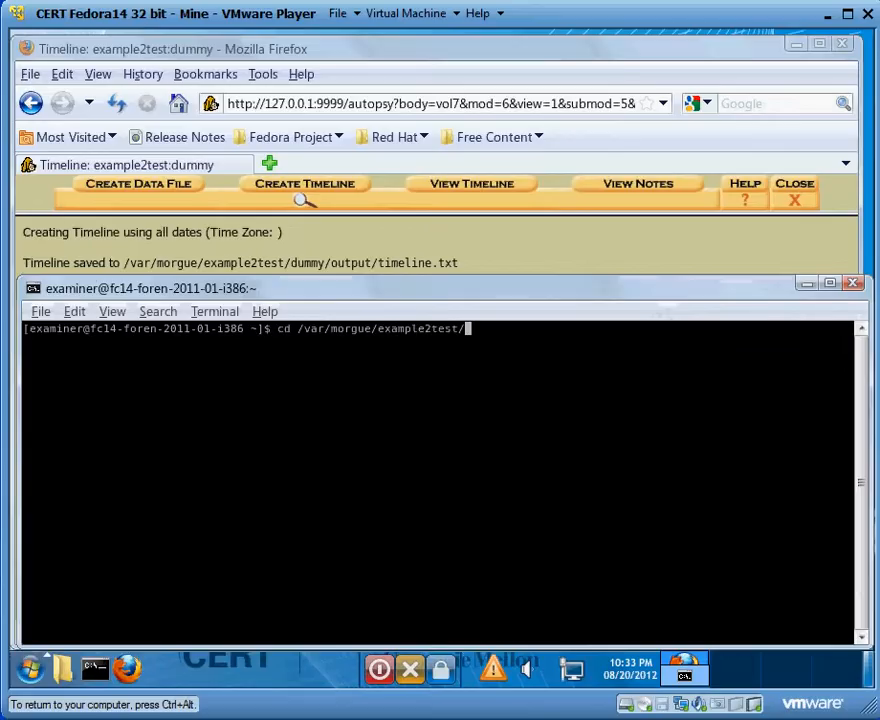
{"action": "type", "text": "d"}
{"action": "key", "text": "Tab"}
{"action": "type", "text": "out"}
{"action": "key", "text": "Tab"}
{"action": "key", "text": "Return"}
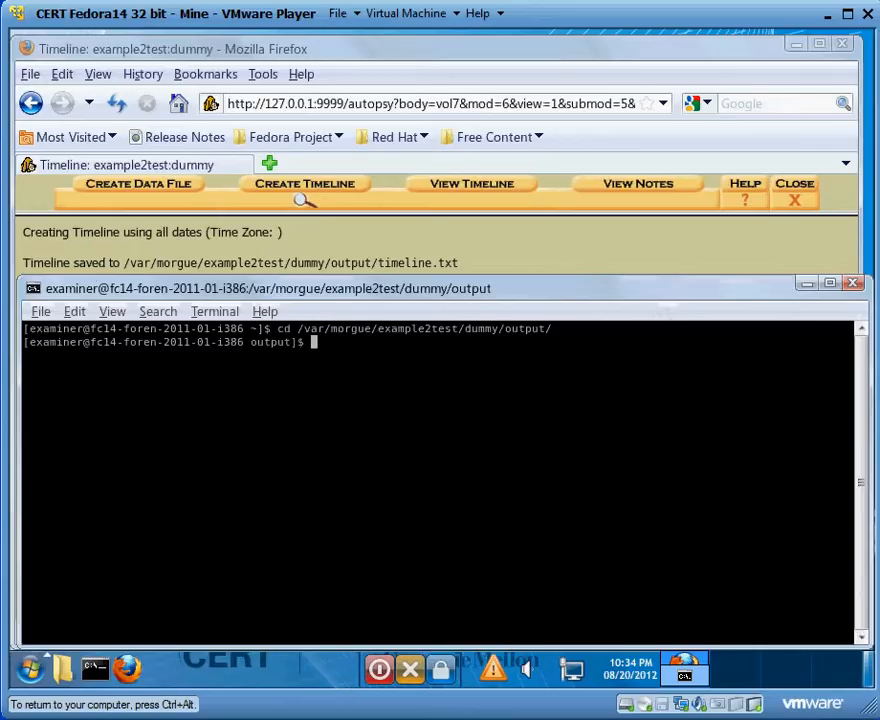
- Open timeline.txt with less, and shrink the text and widen the terminal so that each entry fits on one line
{"action": "type", "text": "less time"}
{"action": "key", "text": "Tab"}
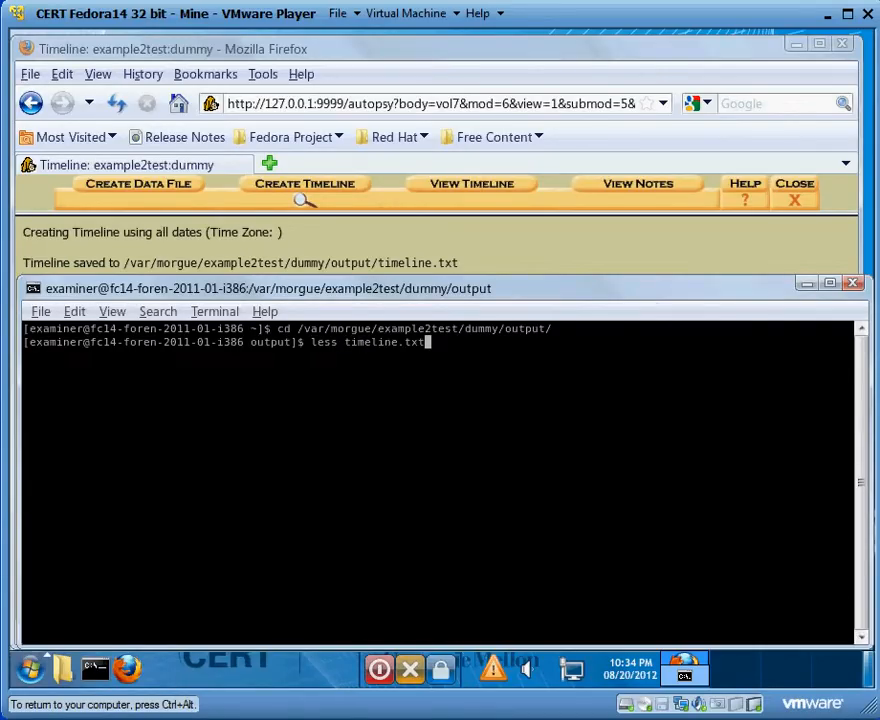
{"action": "key", "text": "Return"}
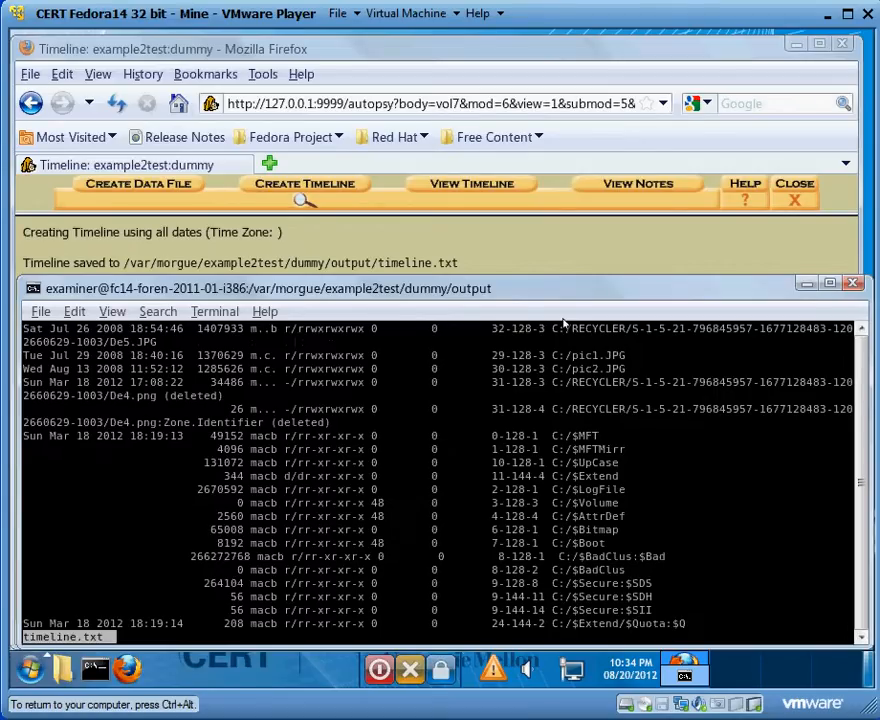
{"action": "left_click", "coordinate": [112, 312]}
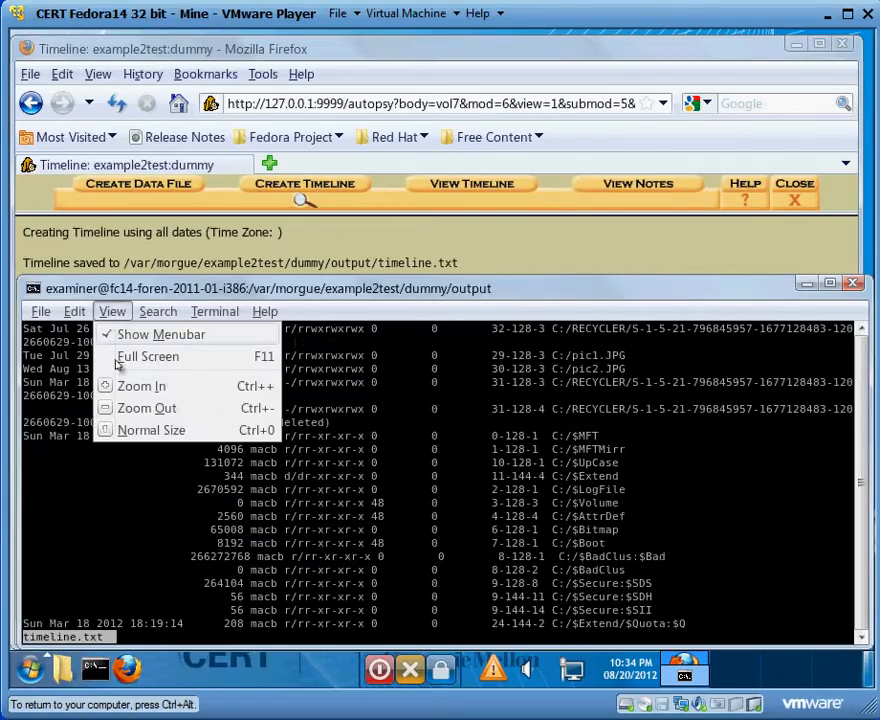
{"action": "left_click", "coordinate": [128, 408]}
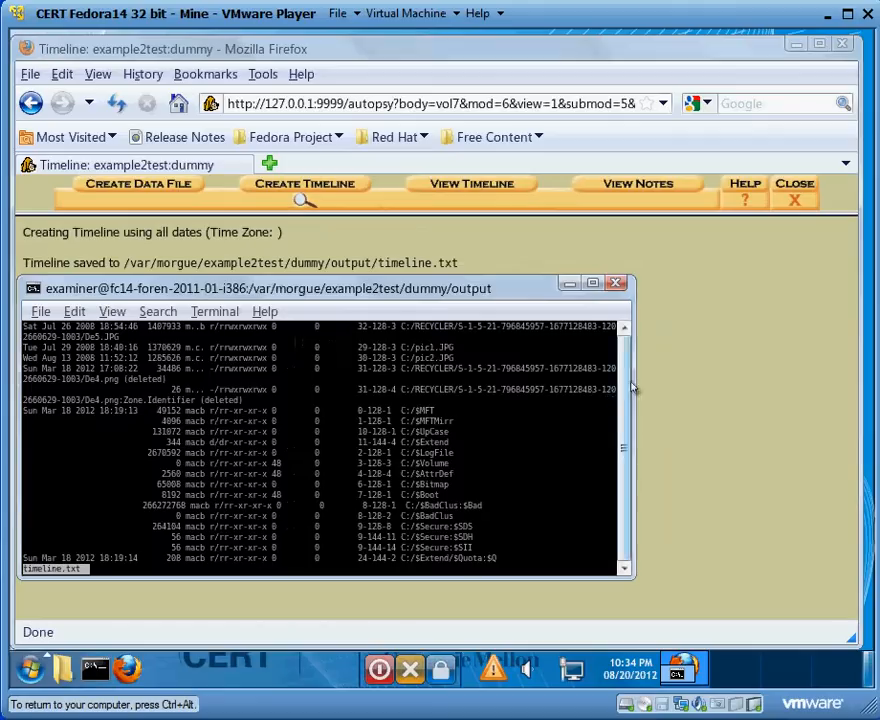
{"action": "left_click_drag", "start_coordinate": [634, 370], "coordinate": [876, 384]}
{"action": "left_click_drag", "start_coordinate": [587, 289], "coordinate": [590, 190]}
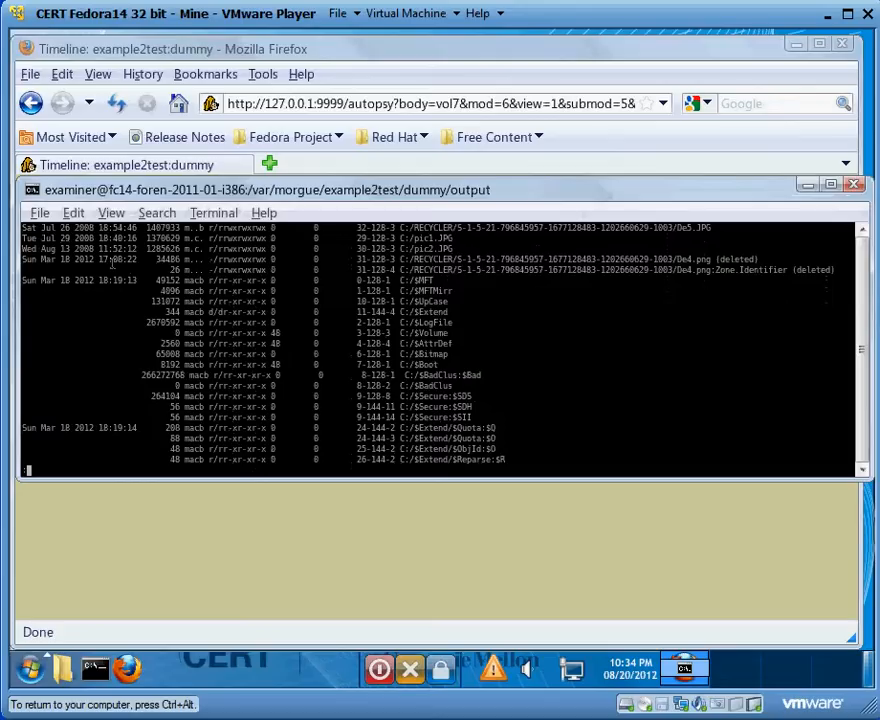
- Examine the dates and the NTFS system file entries on the first page of the timeline
{"action": "left_click_drag", "start_coordinate": [113, 251], "coordinate": [25, 230]}
{"action": "left_click", "coordinate": [49, 247]}
{"action": "left_click", "coordinate": [44, 241]}
{"action": "left_click_drag", "start_coordinate": [30, 288], "coordinate": [126, 295]}
{"action": "left_click_drag", "start_coordinate": [364, 286], "coordinate": [513, 407]}
{"action": "left_click", "coordinate": [513, 407]}
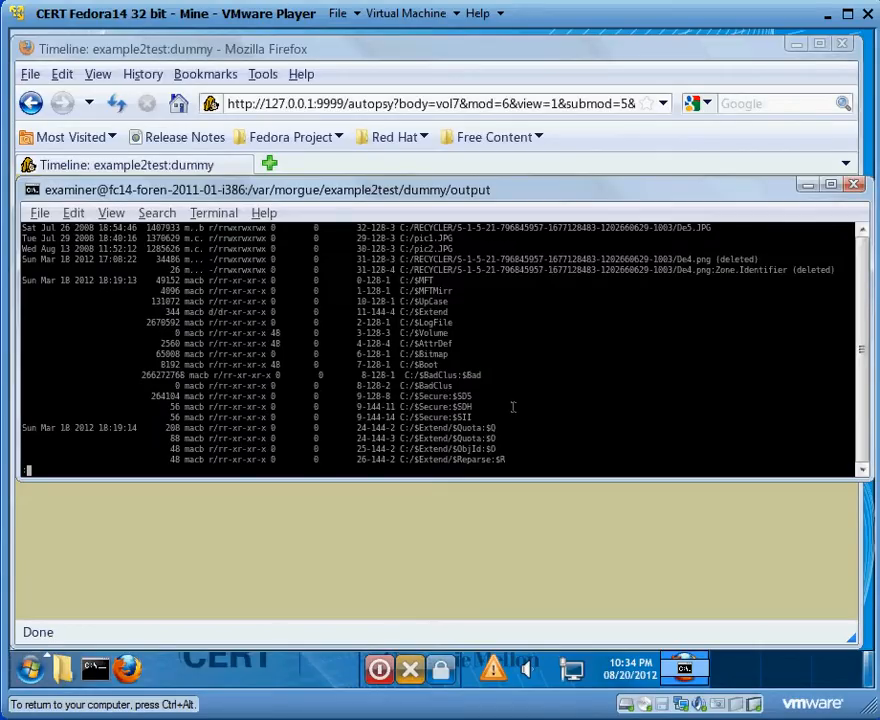
- Page to the end of timeline.txt and examine the Mar 18 2012 entries for pic1.JPG, pic2.JPG and the deleted recycler files
{"action": "key", "text": "space"}
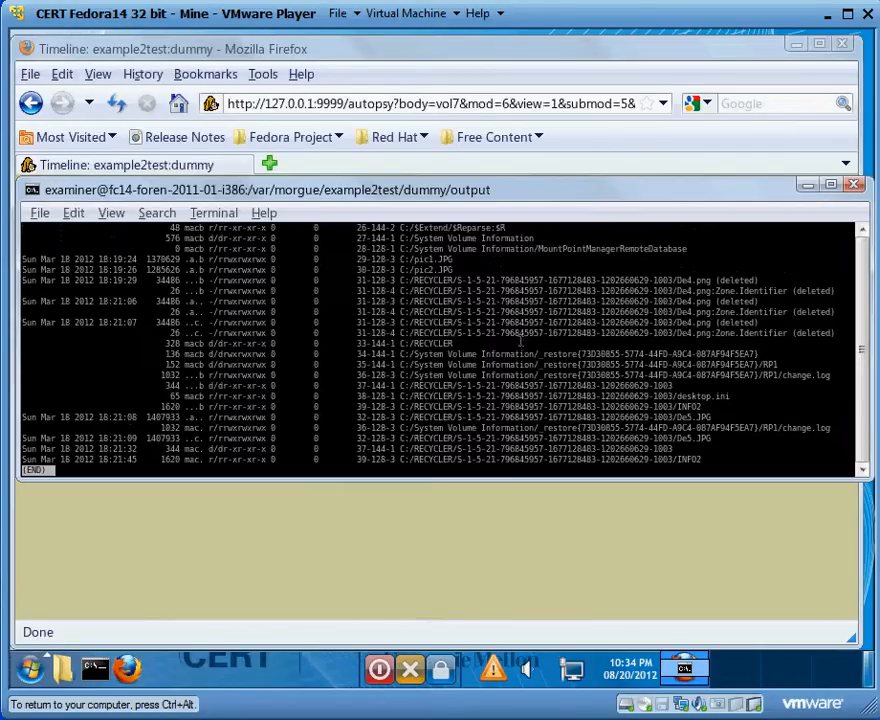
{"action": "left_click_drag", "start_coordinate": [40, 259], "coordinate": [80, 261]}
{"action": "left_click", "coordinate": [94, 272]}
{"action": "left_click_drag", "start_coordinate": [357, 259], "coordinate": [465, 262]}
{"action": "left_click", "coordinate": [466, 274]}
{"action": "left_click_drag", "start_coordinate": [388, 281], "coordinate": [499, 350]}
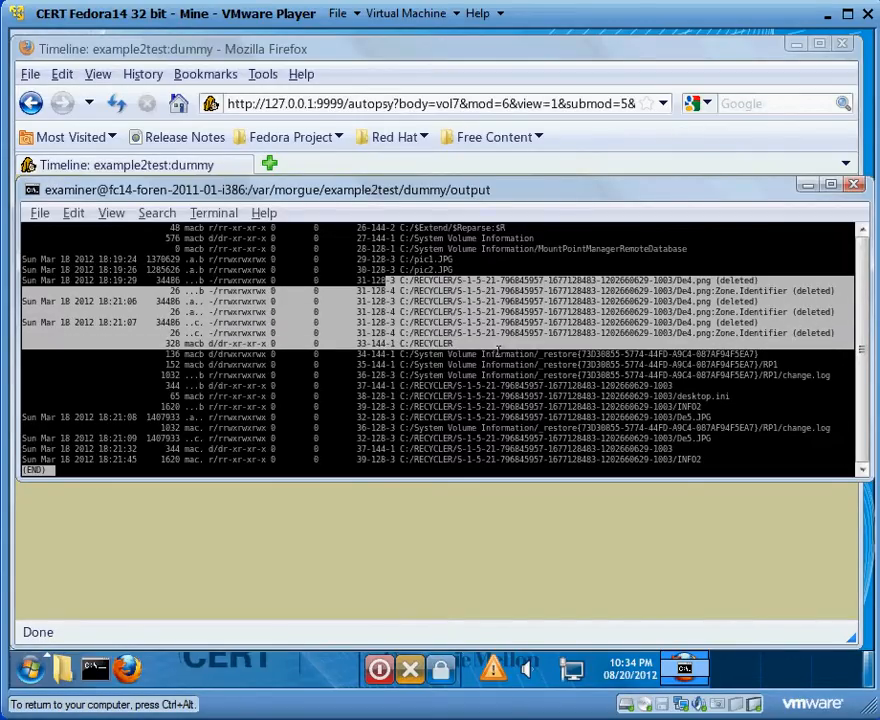
{"action": "left_click", "coordinate": [497, 350]}
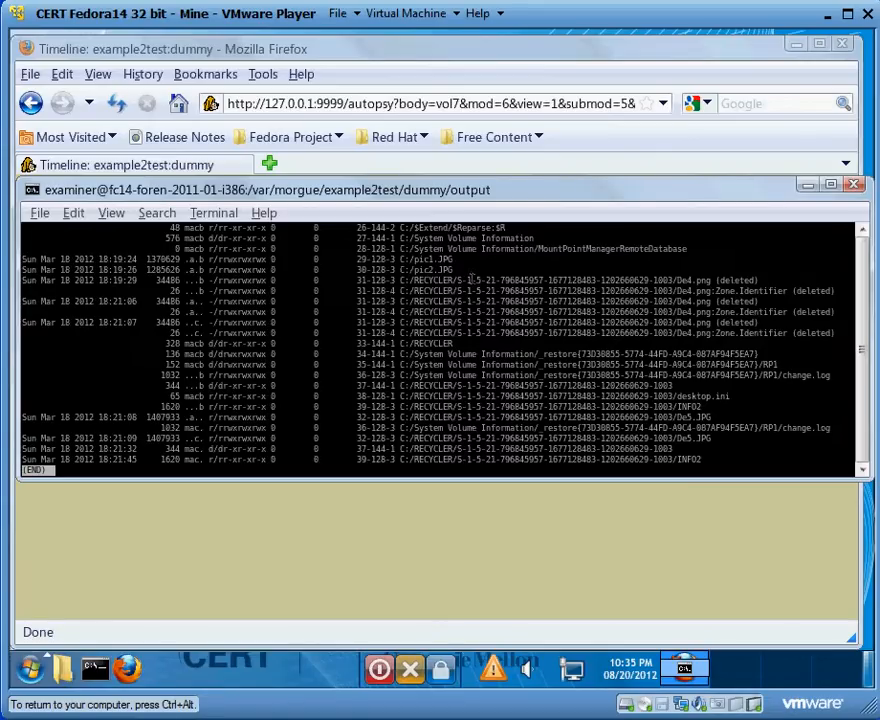
- Examine the De4.png and De5.JPG recycler entries, and quit the file viewer and close the terminal
{"action": "left_click_drag", "start_coordinate": [718, 285], "coordinate": [682, 289]}
{"action": "left_click", "coordinate": [684, 292]}
{"action": "left_click_drag", "start_coordinate": [759, 284], "coordinate": [721, 285]}
{"action": "left_click", "coordinate": [727, 290]}
{"action": "left_click_drag", "start_coordinate": [673, 281], "coordinate": [763, 293]}
{"action": "left_click", "coordinate": [773, 294]}
{"action": "left_click_drag", "start_coordinate": [723, 424], "coordinate": [659, 425]}
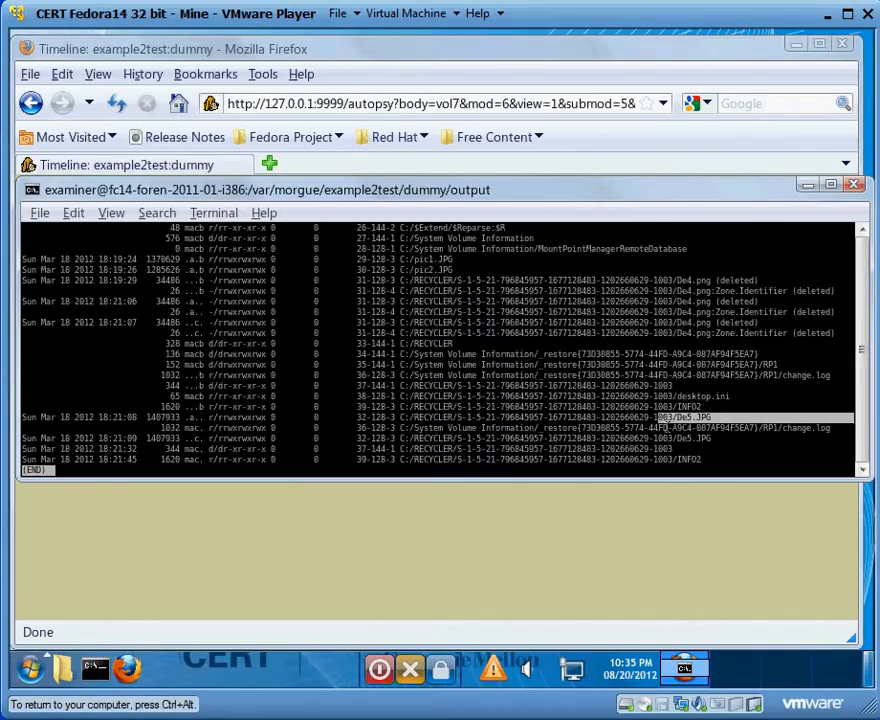
{"action": "left_click", "coordinate": [472, 423]}
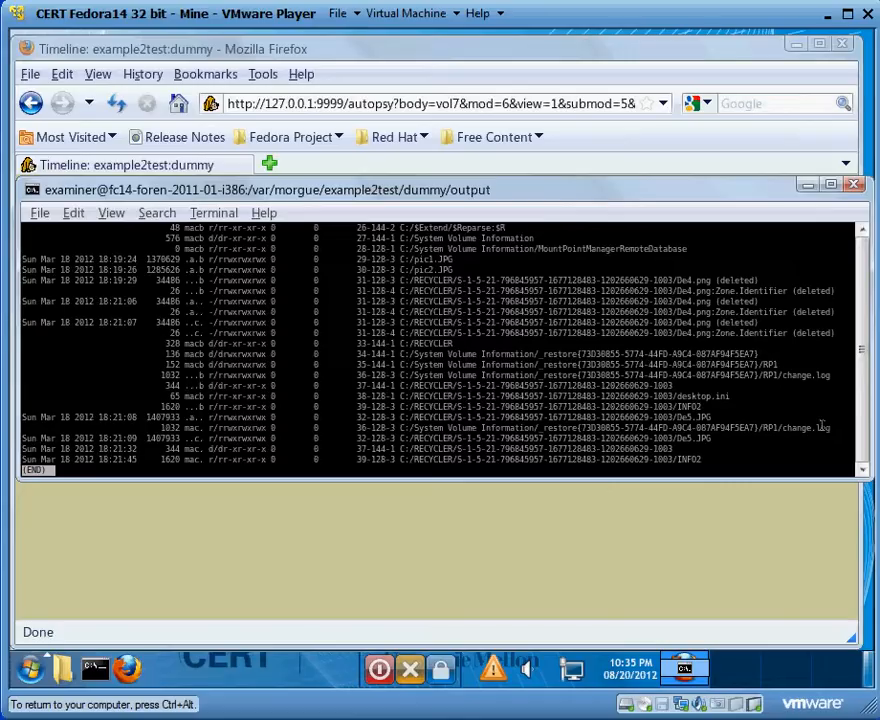
{"action": "key", "text": "q"}
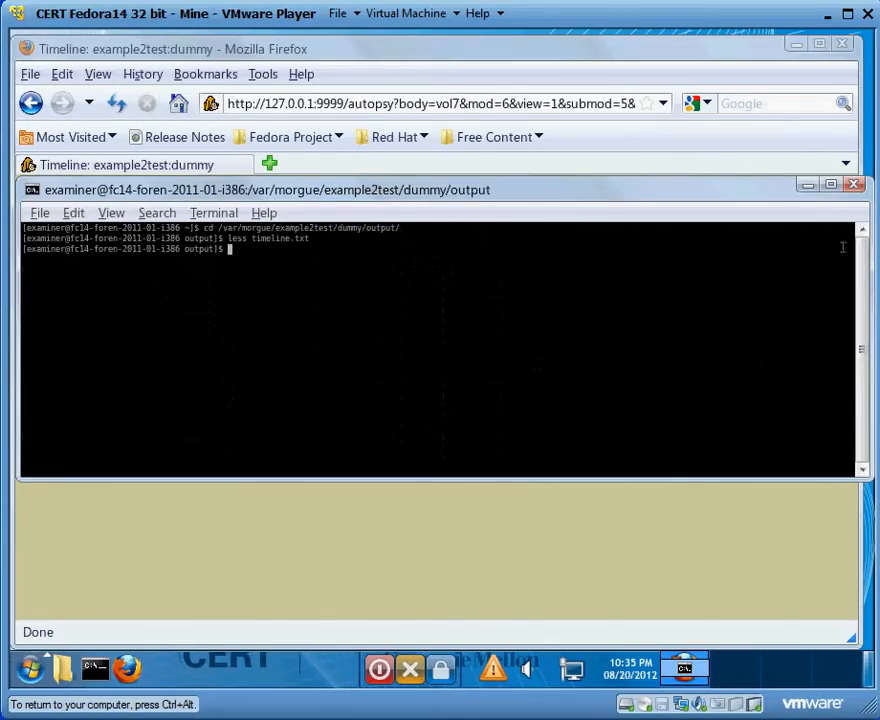
{"action": "left_click", "coordinate": [854, 186]}
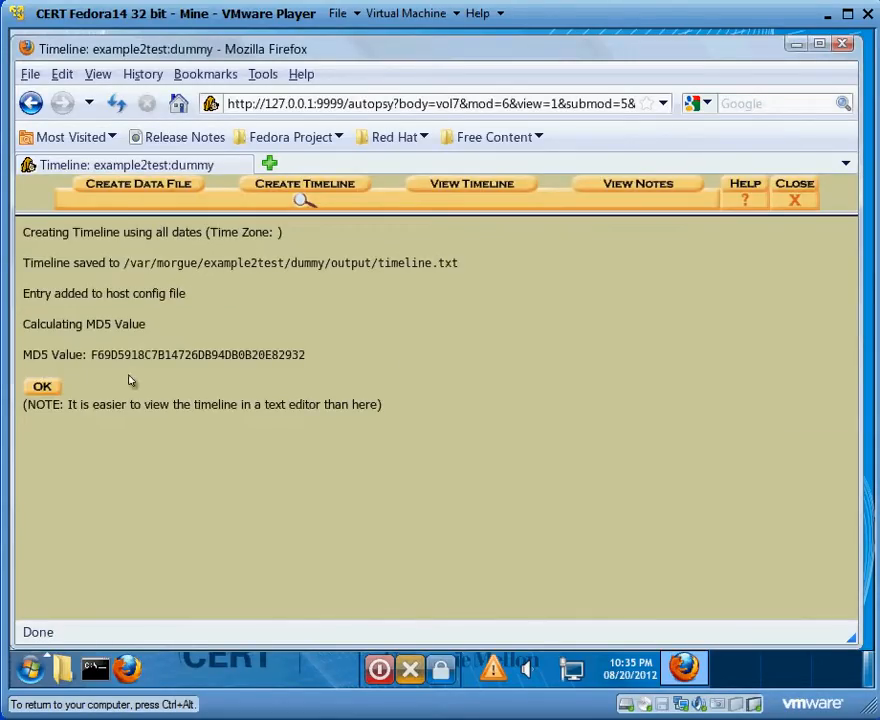
- View the timeline in Autopsy and open the Mar 2012 activity from the monthly summary
{"action": "left_click", "coordinate": [52, 387]}
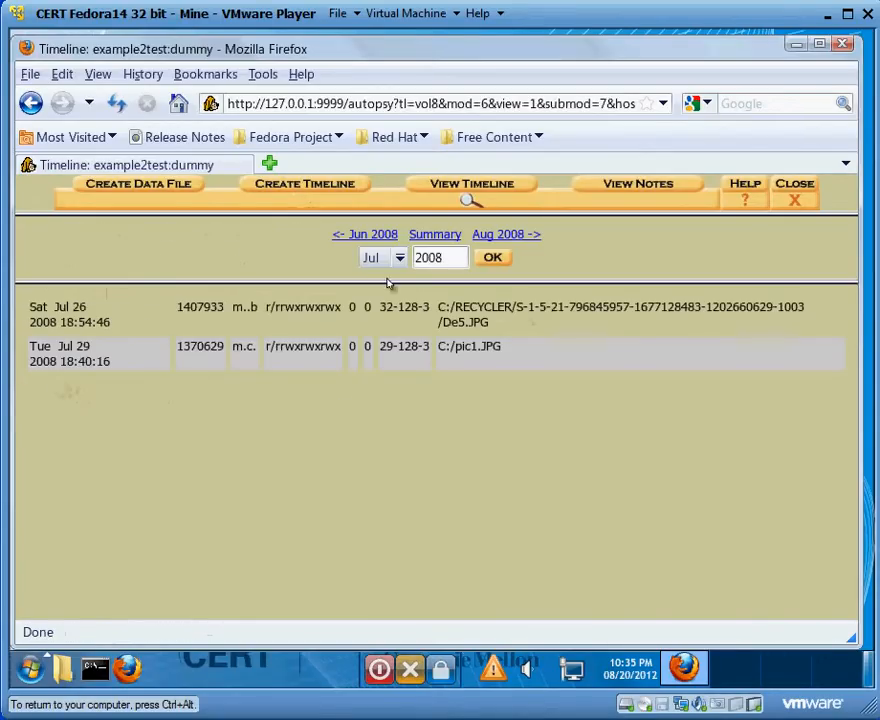
{"action": "left_click", "coordinate": [446, 236]}
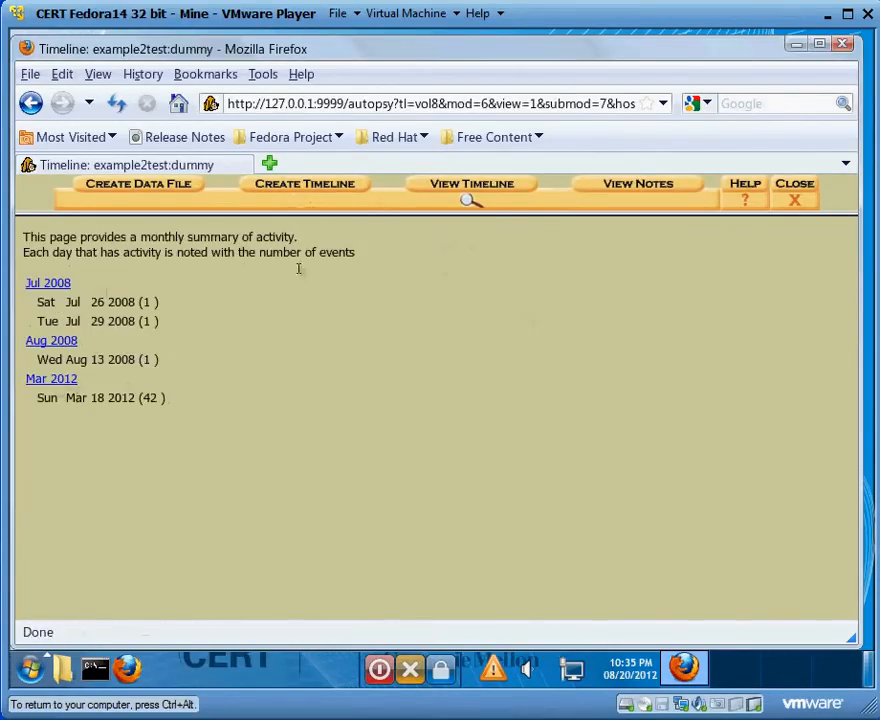
{"action": "left_click", "coordinate": [57, 381]}
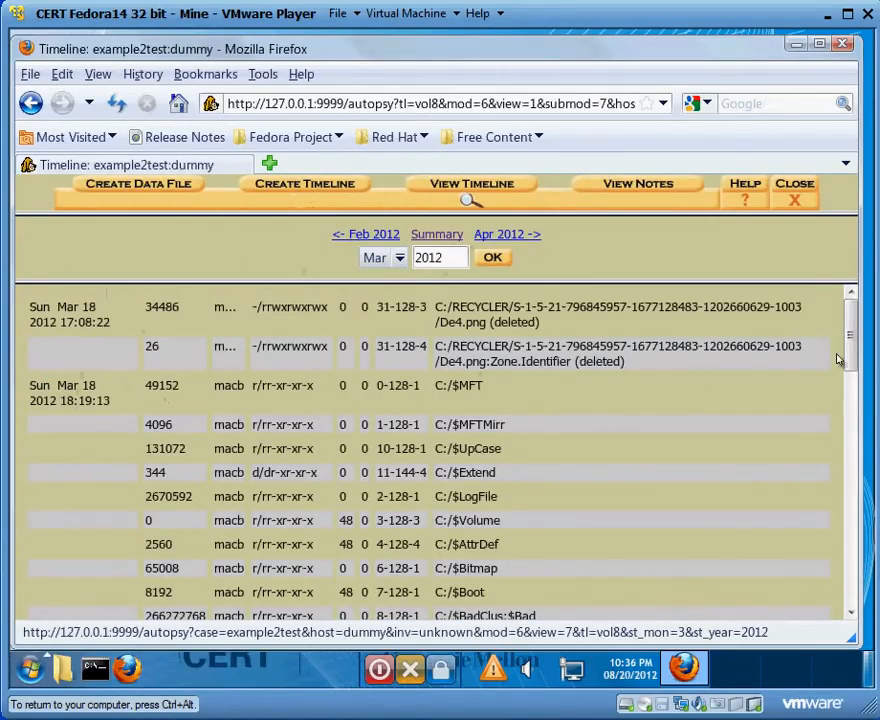
- Examine the Mar 2012 entries for the NTFS system files, the two pictures and the deleted De4.png
{"action": "left_click_drag", "start_coordinate": [851, 357], "coordinate": [851, 397]}
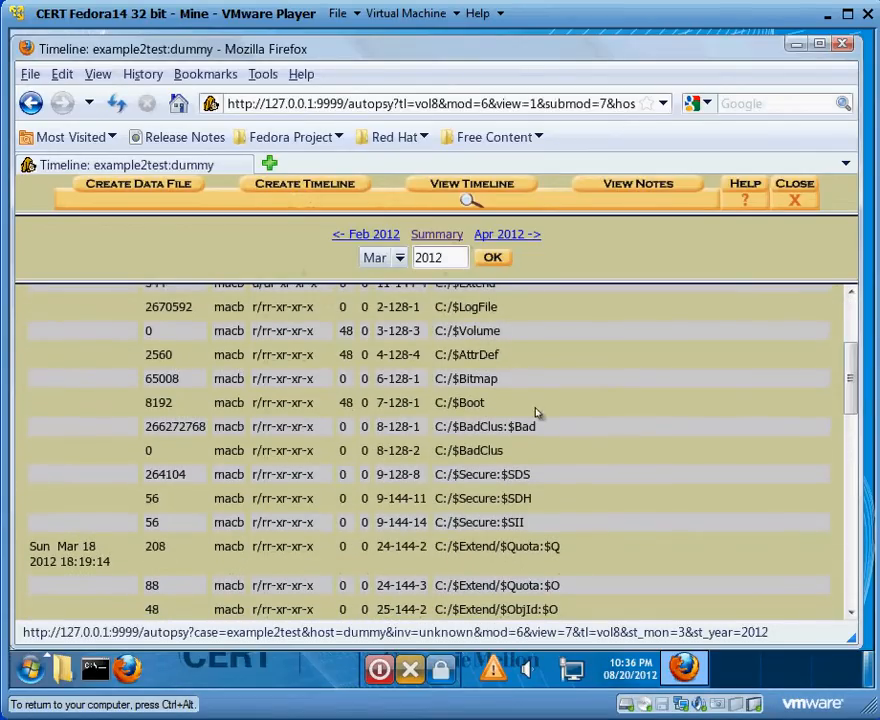
{"action": "left_click_drag", "start_coordinate": [558, 471], "coordinate": [456, 332]}
{"action": "left_click", "coordinate": [456, 331]}
{"action": "left_click_drag", "start_coordinate": [851, 379], "coordinate": [860, 442]}
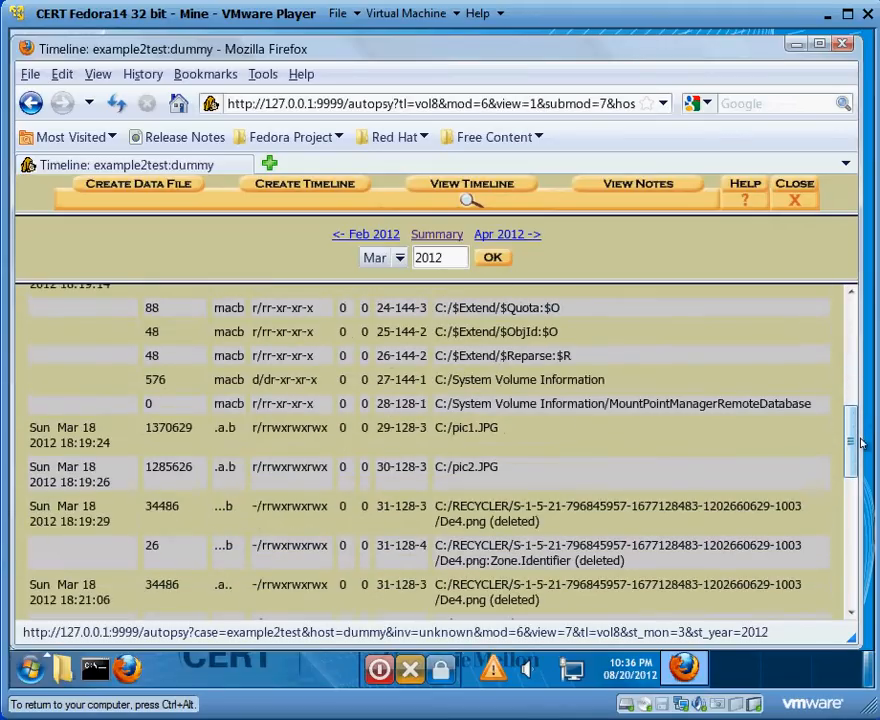
{"action": "left_click_drag", "start_coordinate": [558, 477], "coordinate": [517, 443]}
{"action": "left_click", "coordinate": [422, 436]}
{"action": "scroll", "coordinate": [851, 459], "scroll_direction": "down", "scroll_amount": 2}
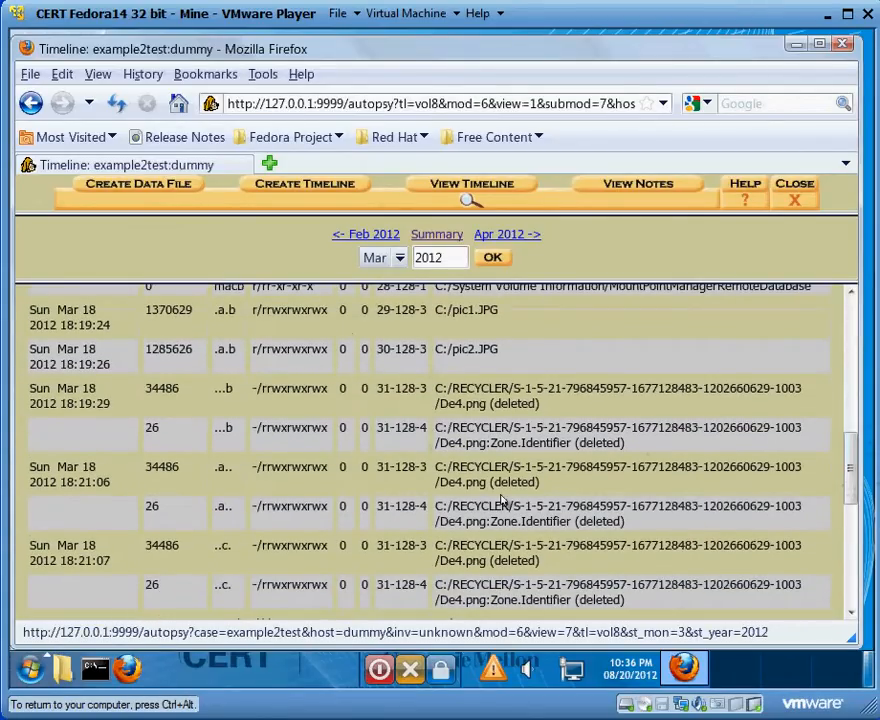
- Examine the remaining Mar 2012 recycler and System Volume Information entries, and close the timeline
{"action": "left_click_drag", "start_coordinate": [848, 468], "coordinate": [851, 507]}
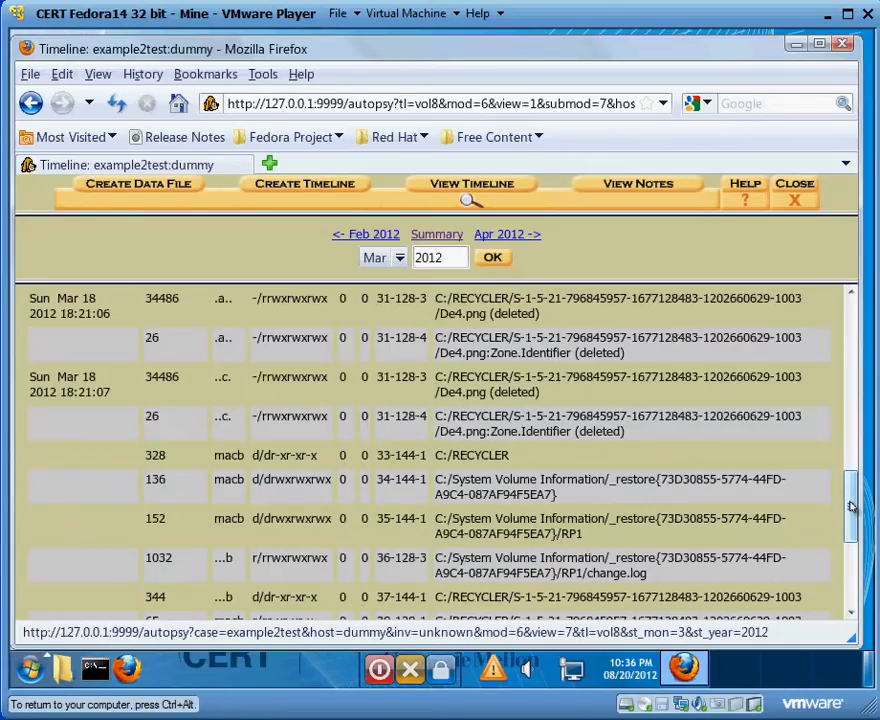
{"action": "left_click_drag", "start_coordinate": [851, 507], "coordinate": [851, 335]}
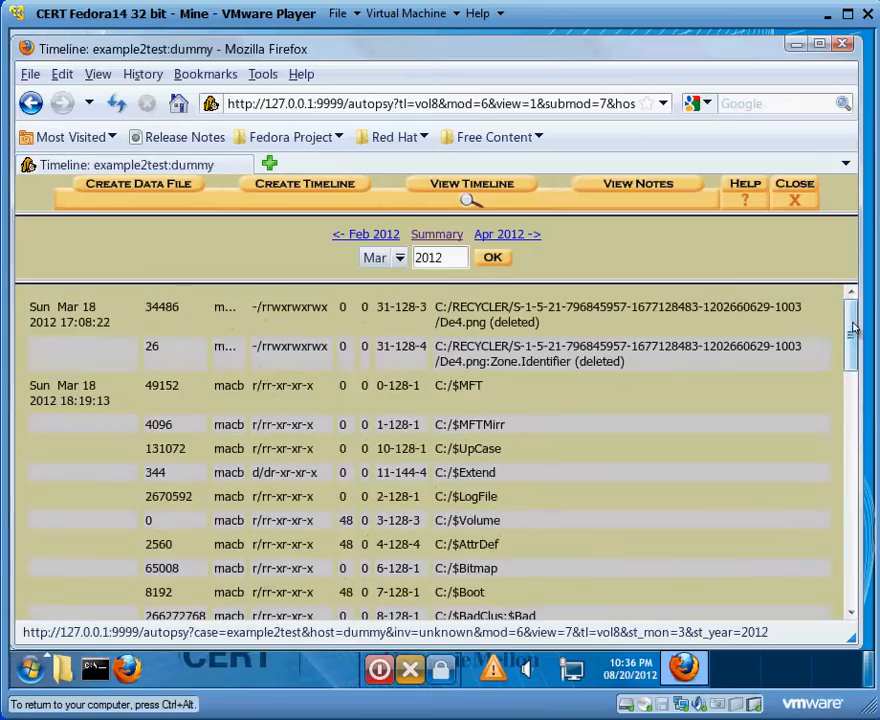
{"action": "left_click", "coordinate": [805, 201]}
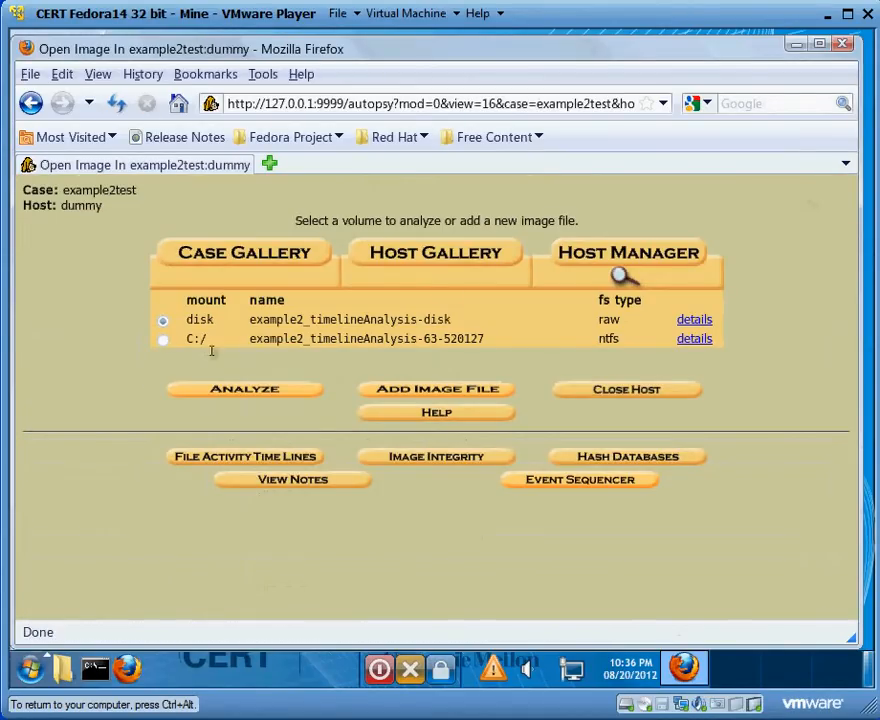
- Open the C:/ NTFS volume of example2_timelineAnalysis for analysis in File Analysis mode
{"action": "left_click", "coordinate": [162, 339]}
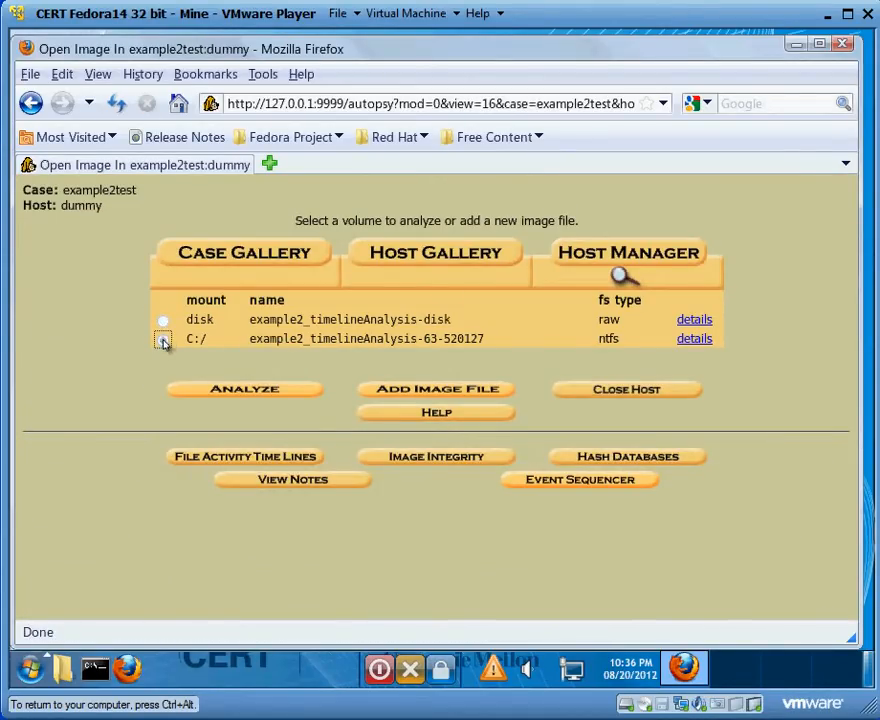
{"action": "left_click", "coordinate": [230, 391]}
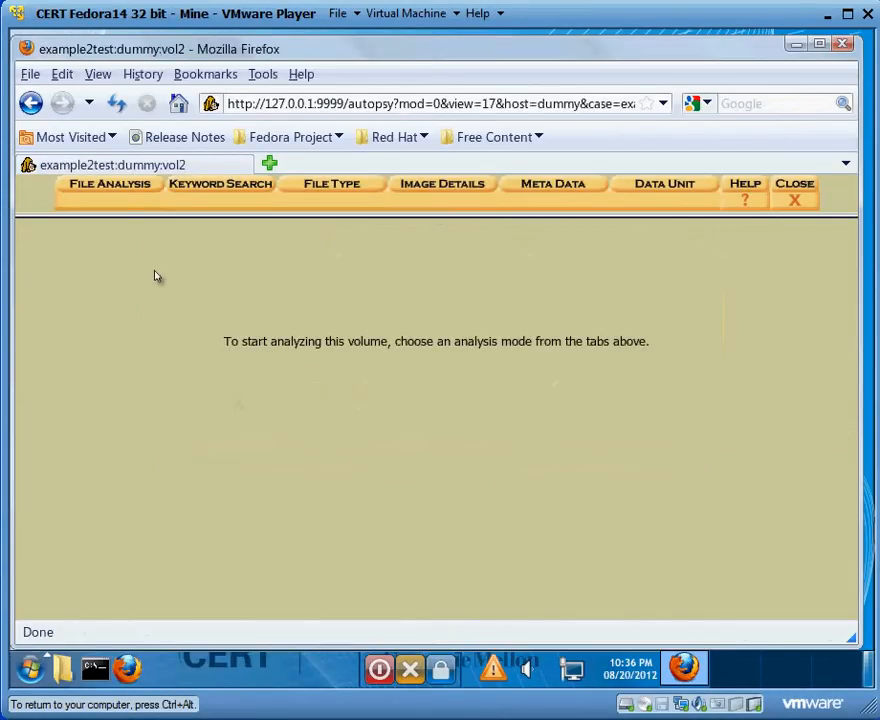
{"action": "left_click", "coordinate": [103, 195]}
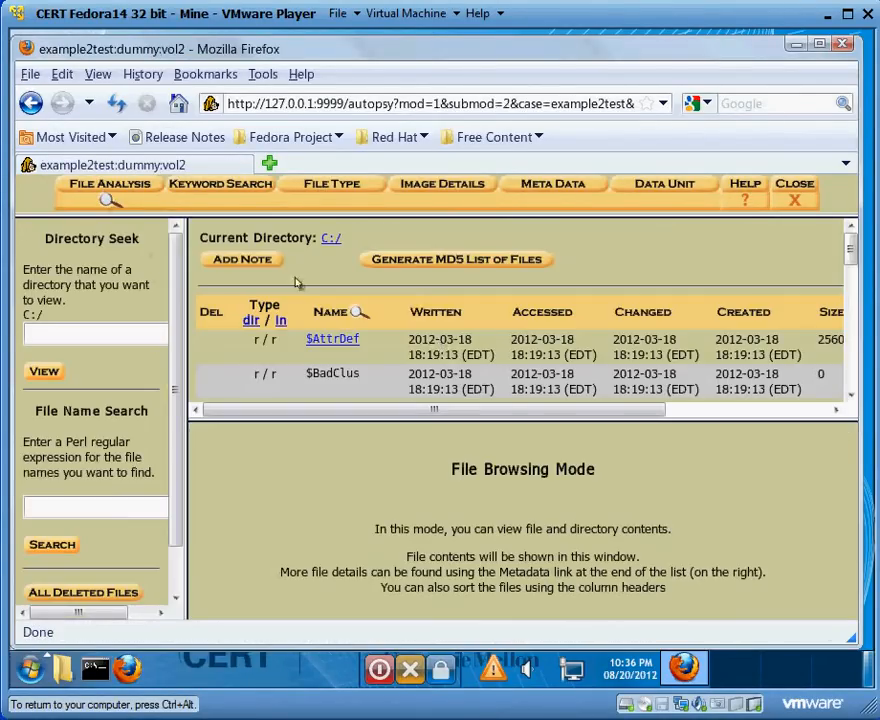
- Find pic1.JPG and pic2.JPG in the C:/ directory listing and preview the thumbnail of each picture
{"action": "left_click", "coordinate": [851, 395]}
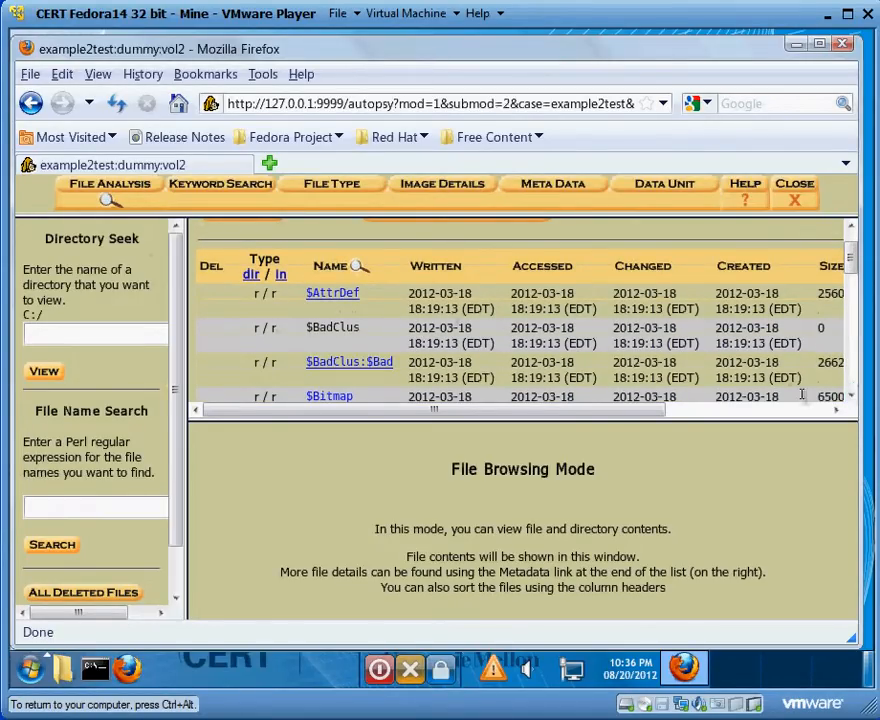
{"action": "left_click", "coordinate": [849, 397]}
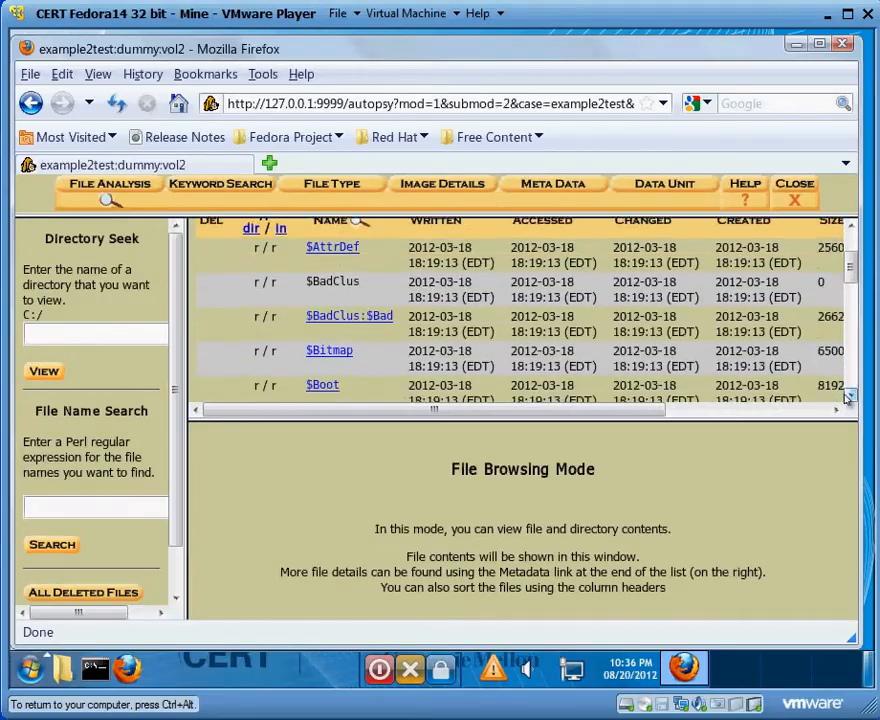
{"action": "left_click_drag", "start_coordinate": [848, 397], "coordinate": [848, 397]}
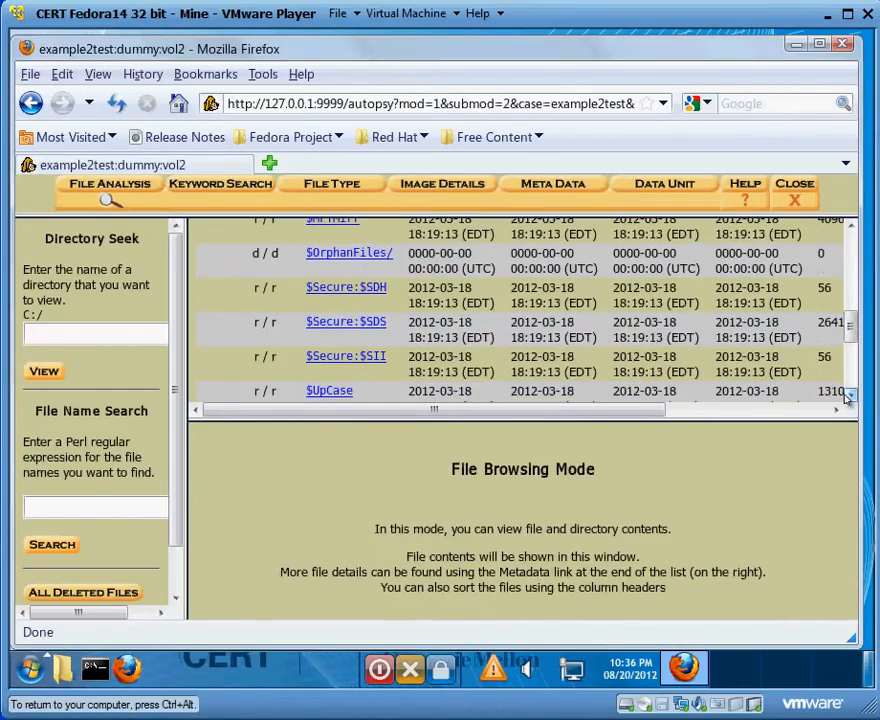
{"action": "left_click_drag", "start_coordinate": [848, 397], "coordinate": [848, 397]}
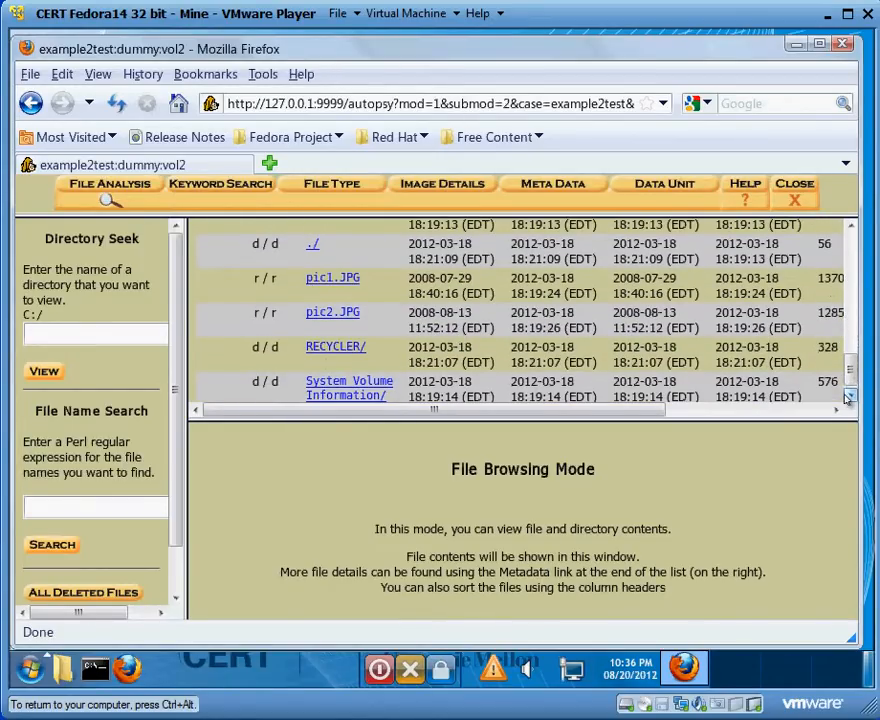
{"action": "left_click", "coordinate": [334, 286]}
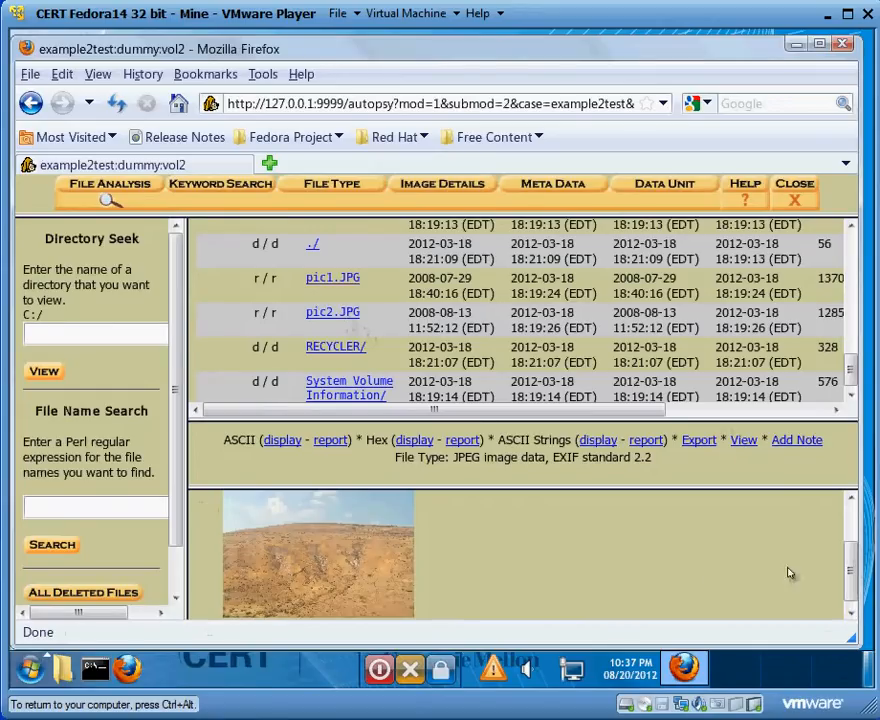
{"action": "scroll", "coordinate": [780, 560], "scroll_direction": "up", "scroll_amount": 2}
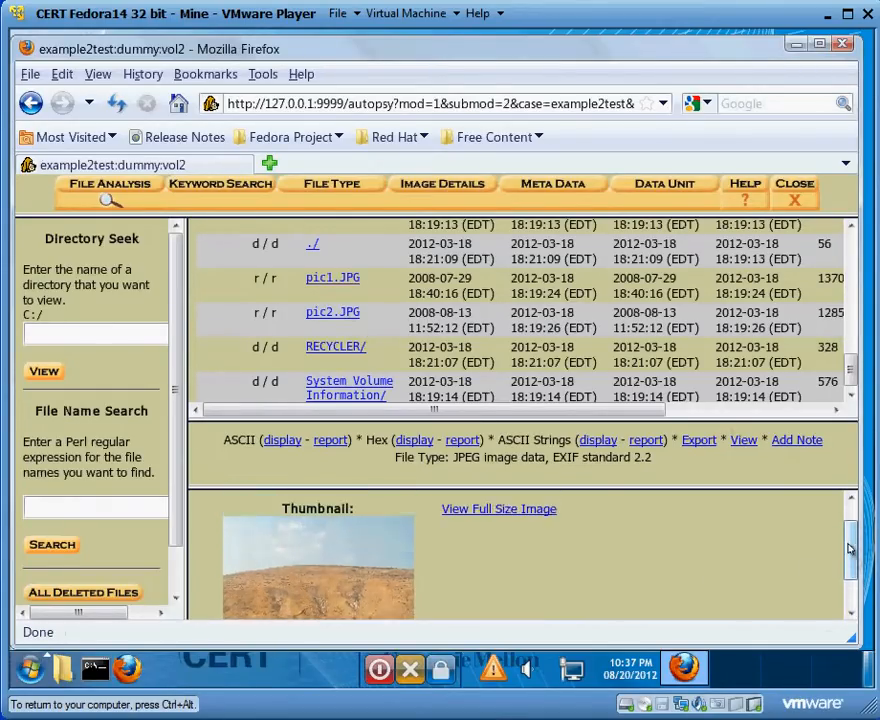
{"action": "left_click", "coordinate": [332, 313]}
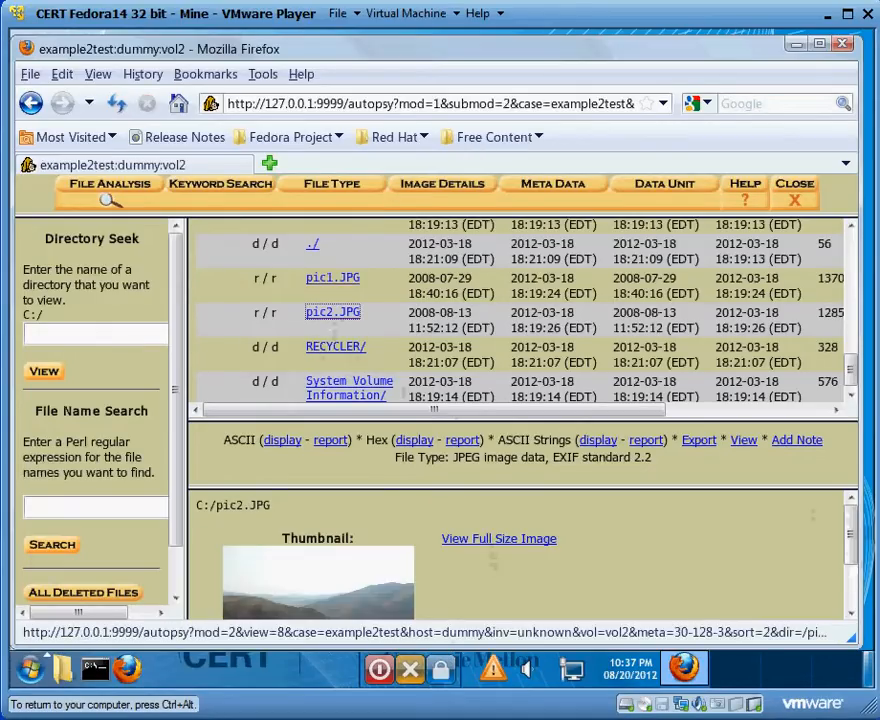
{"action": "left_click_drag", "start_coordinate": [852, 528], "coordinate": [848, 459]}
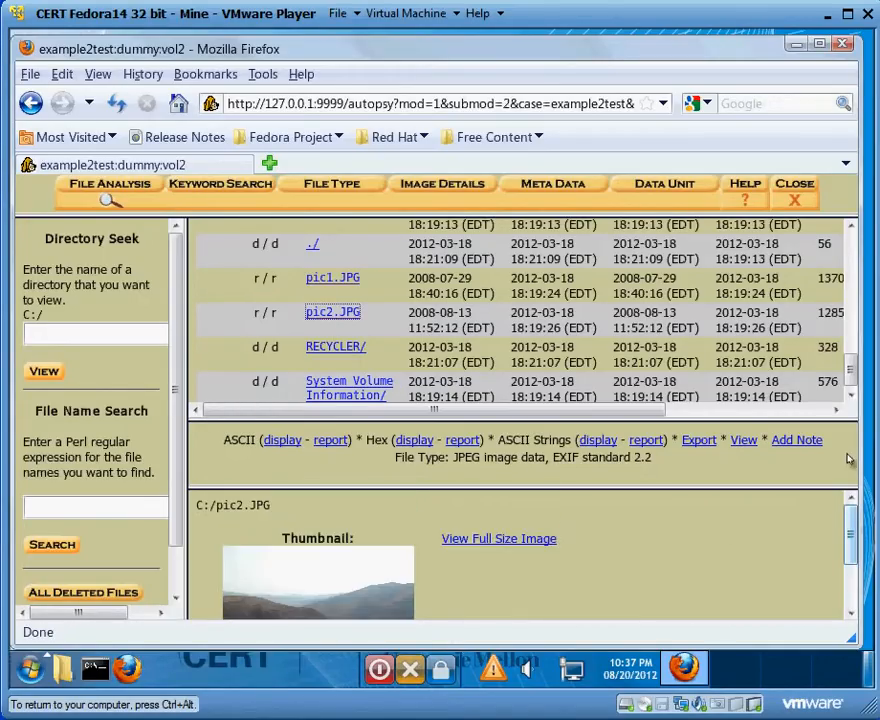
- Open the user's SID subfolder inside the RECYCLER directory and bring its listed files into view
{"action": "left_click", "coordinate": [340, 350]}
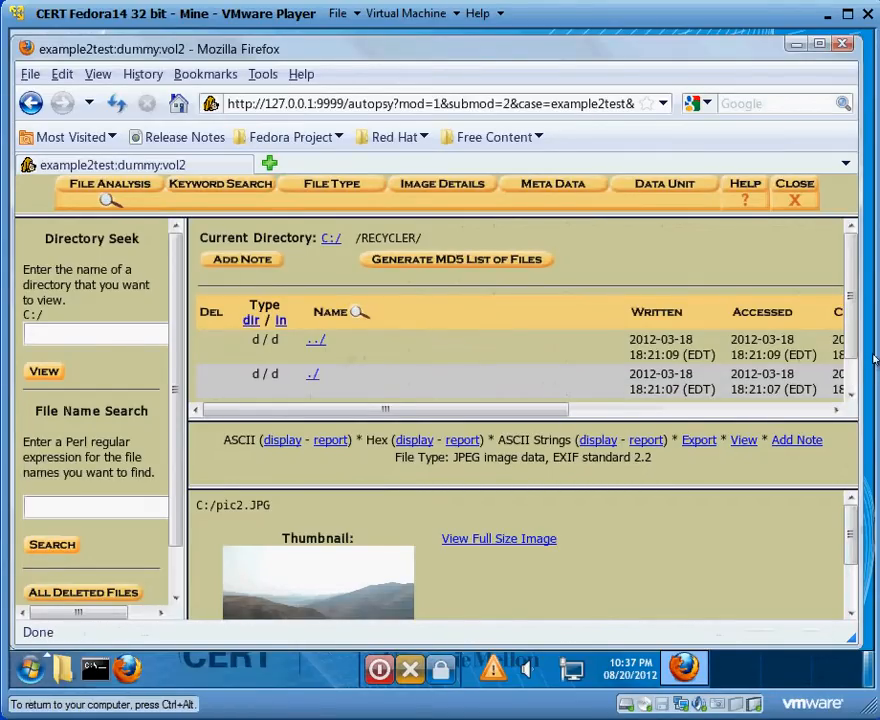
{"action": "scroll", "coordinate": [585, 255], "scroll_direction": "down", "scroll_amount": 1}
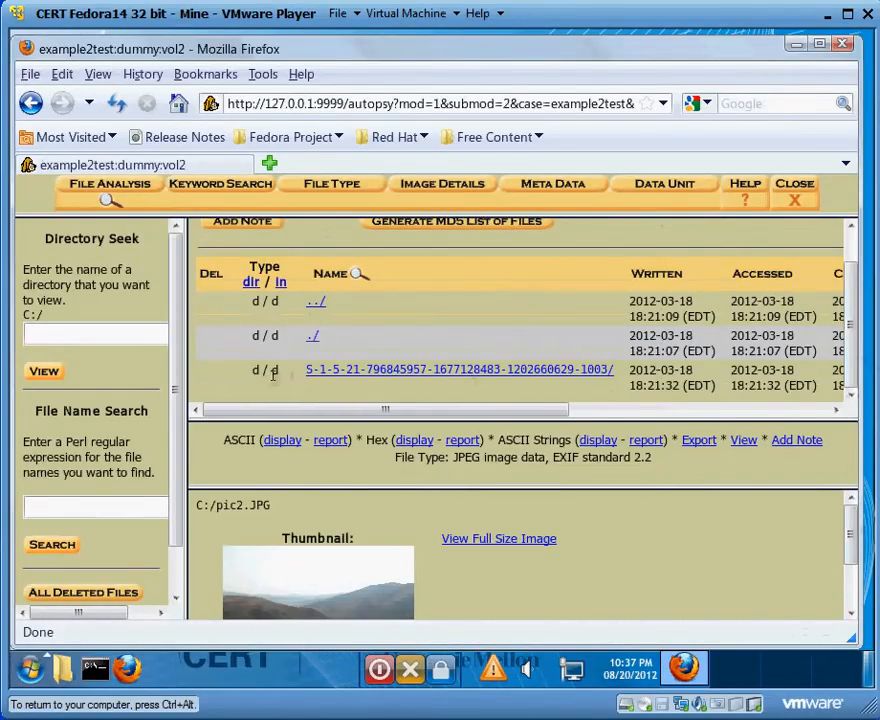
{"action": "left_click", "coordinate": [351, 372]}
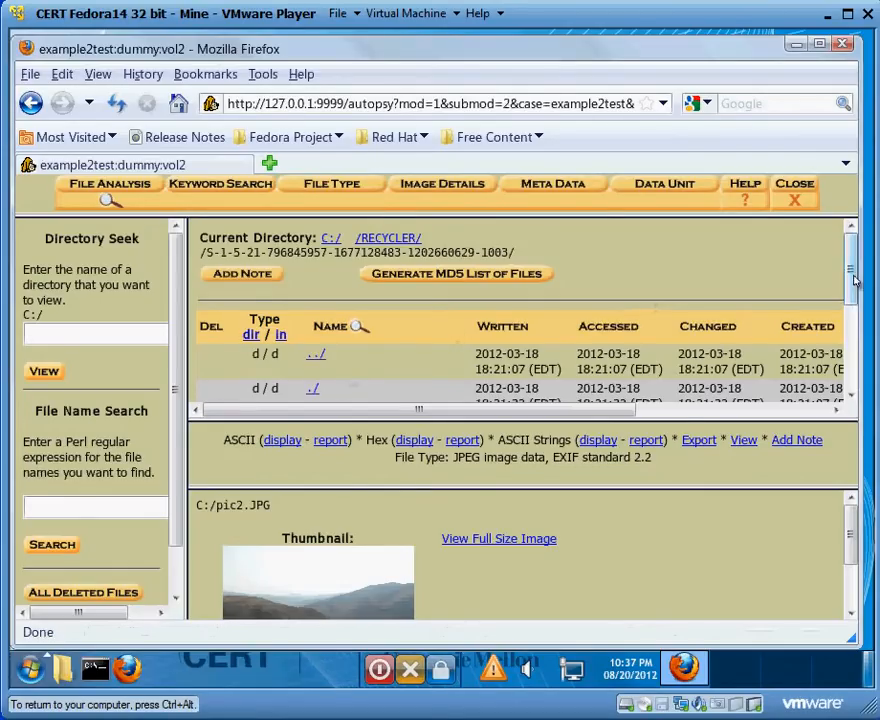
{"action": "left_click_drag", "start_coordinate": [850, 273], "coordinate": [850, 345]}
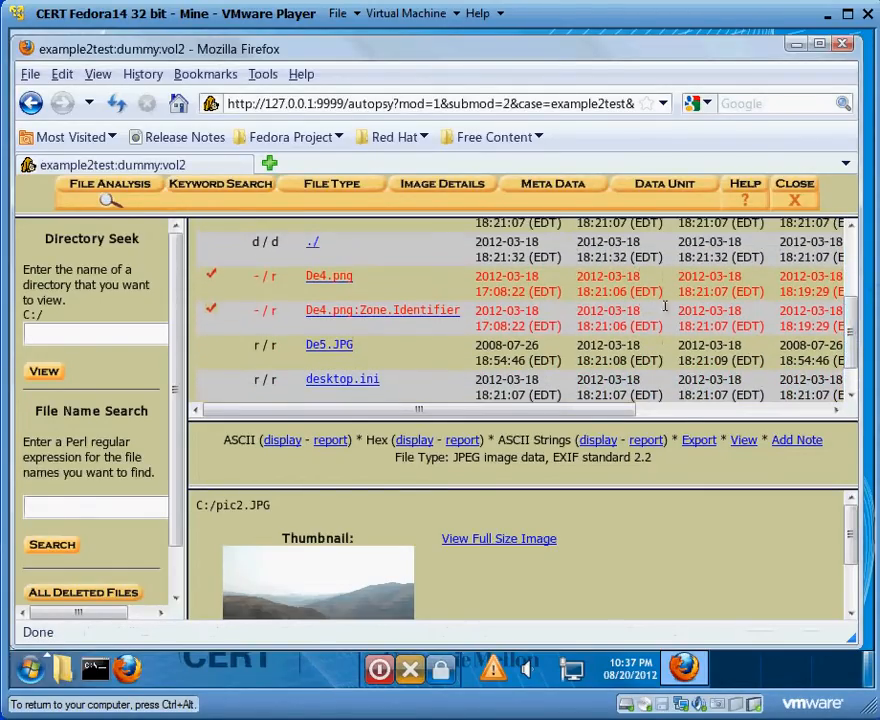
- Preview the deleted De4.png, view it as a full size image, and close the image
{"action": "left_click", "coordinate": [340, 280]}
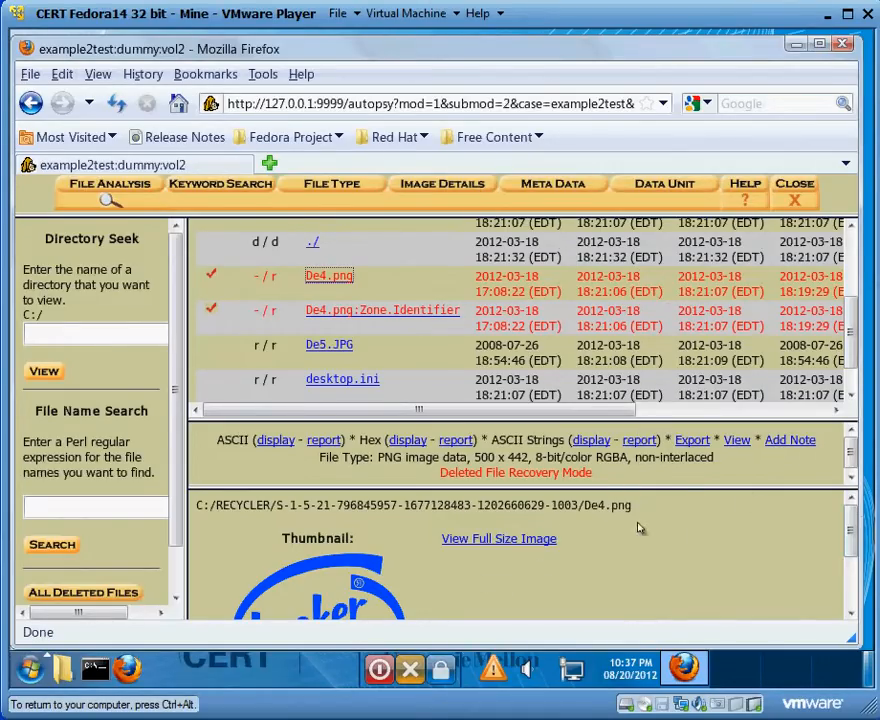
{"action": "left_click", "coordinate": [538, 539]}
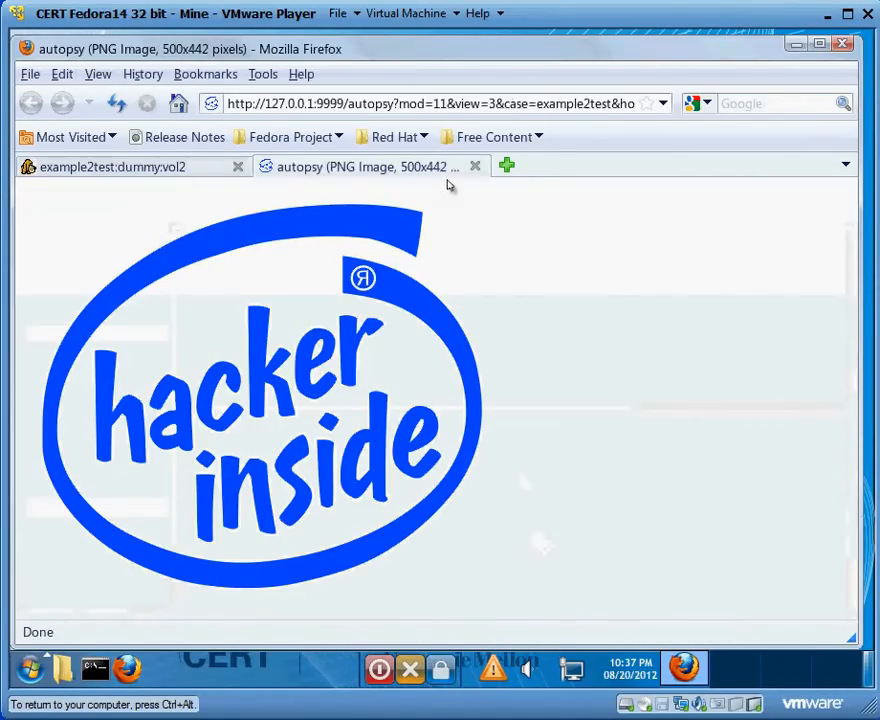
{"action": "left_click", "coordinate": [474, 168]}
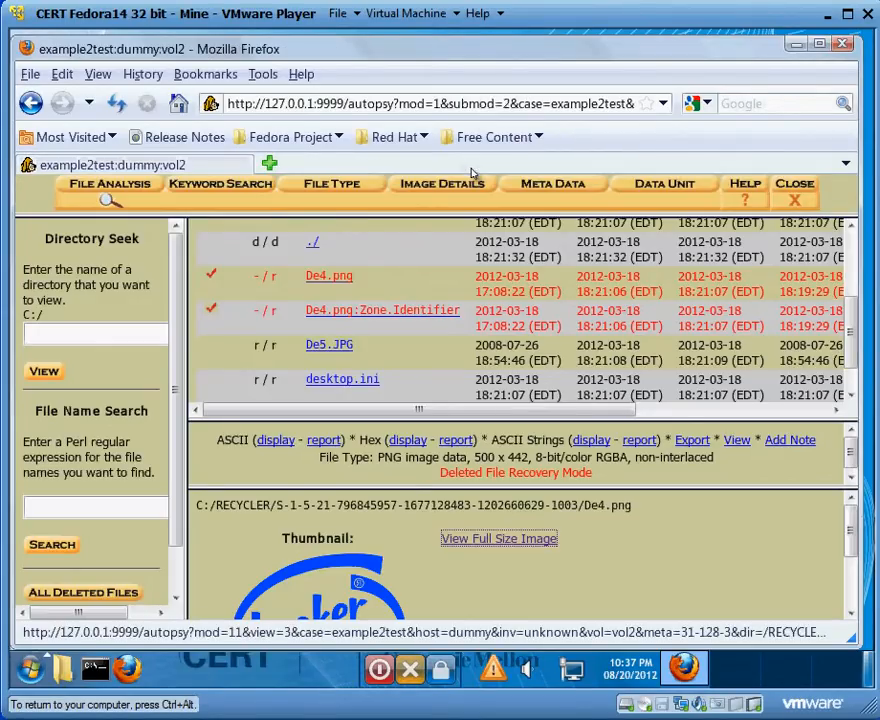
- Preview the De5.JPG thumbnail in the recycler subfolder and close the volume analysis
{"action": "left_click", "coordinate": [316, 347]}
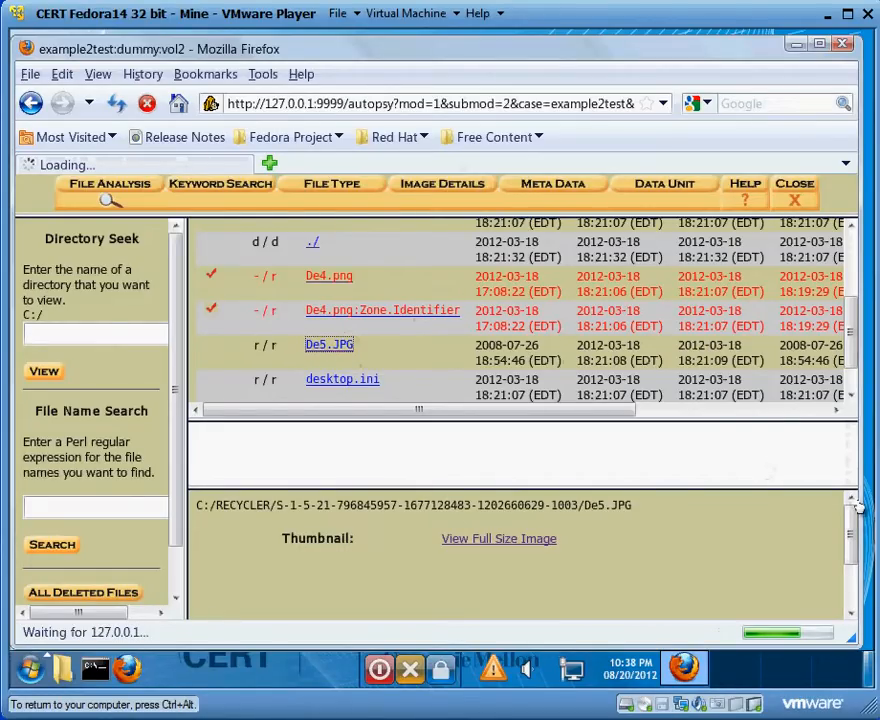
{"action": "left_click", "coordinate": [852, 614]}
{"action": "left_click", "coordinate": [852, 614]}
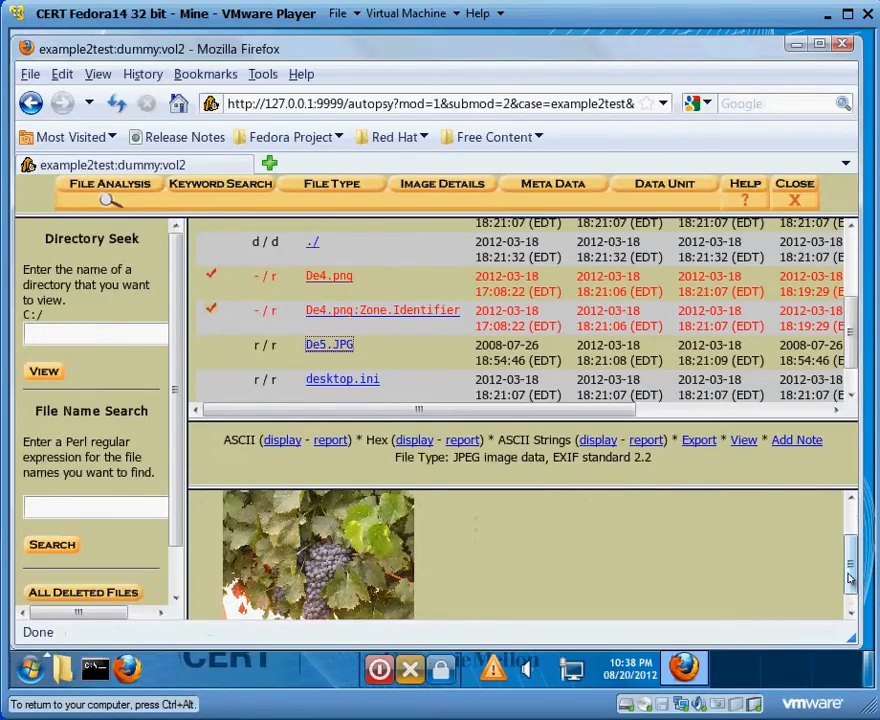
{"action": "left_click_drag", "start_coordinate": [850, 578], "coordinate": [851, 532]}
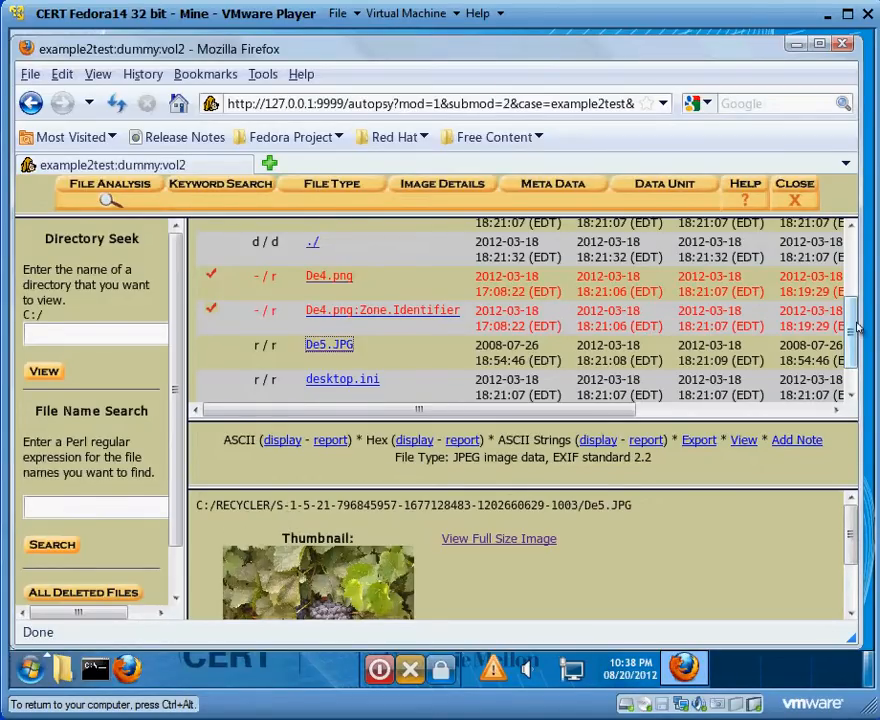
{"action": "left_click_drag", "start_coordinate": [856, 328], "coordinate": [852, 258]}
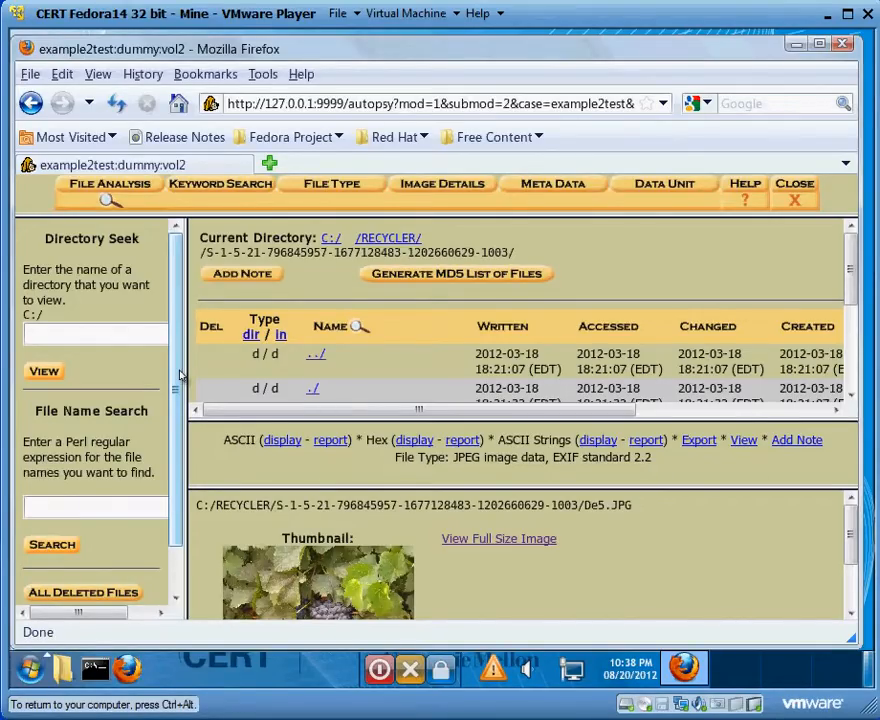
{"action": "left_click", "coordinate": [790, 196]}
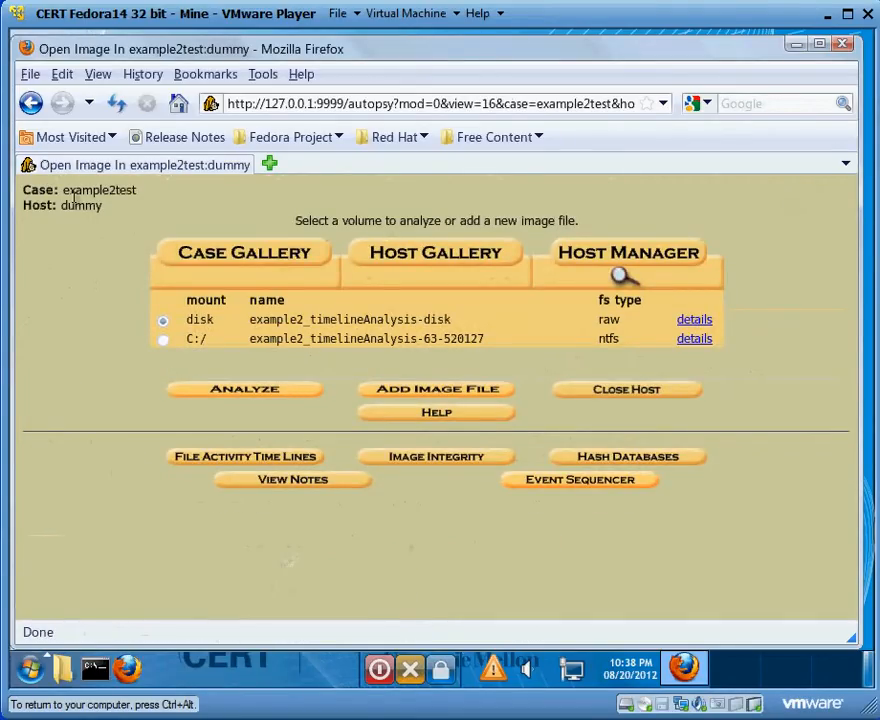